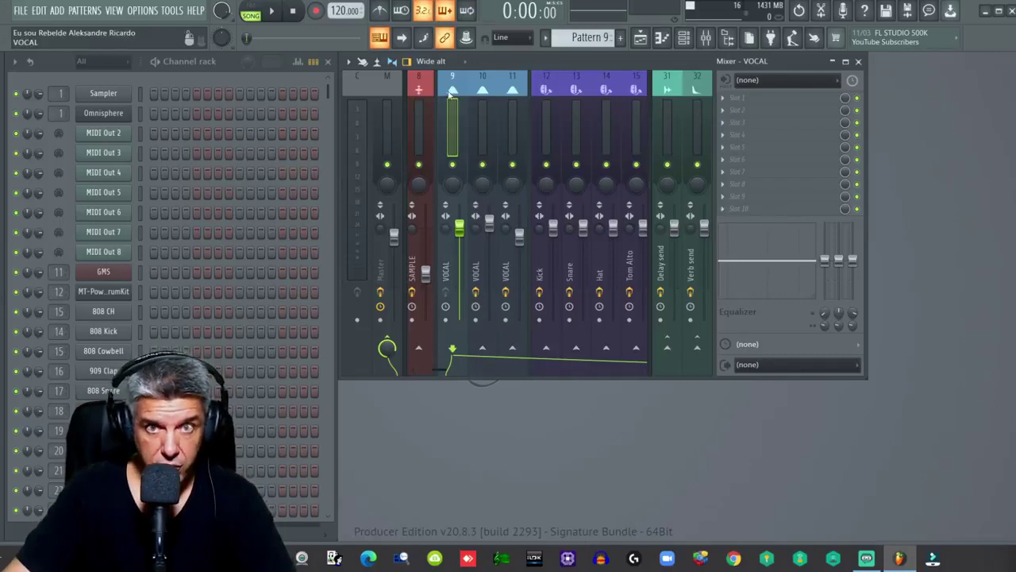
Play back the unprocessed vocal from the playlist and stop it after listening
key(space)
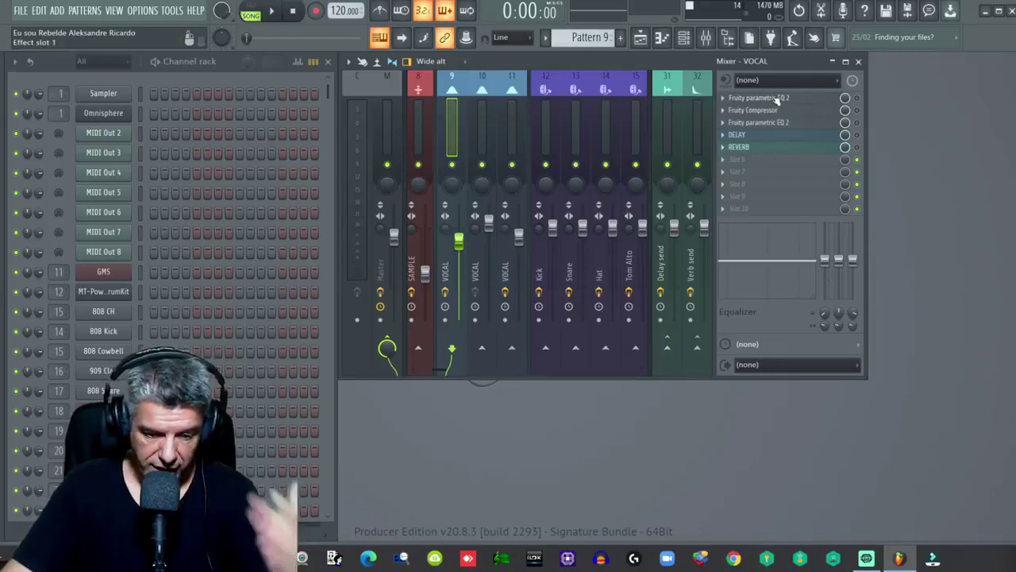
click(640, 37)
key(F5)
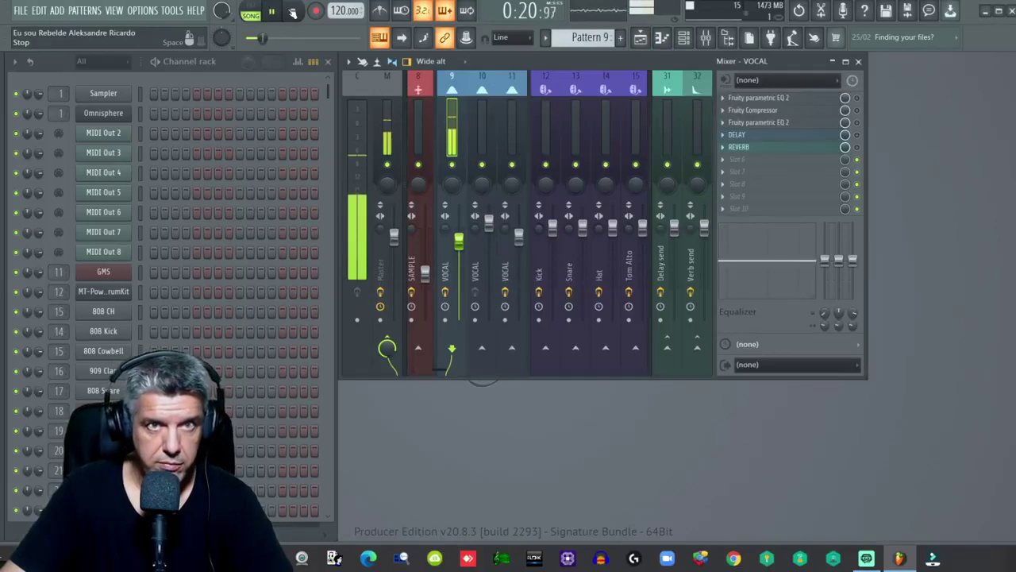
click(292, 12)
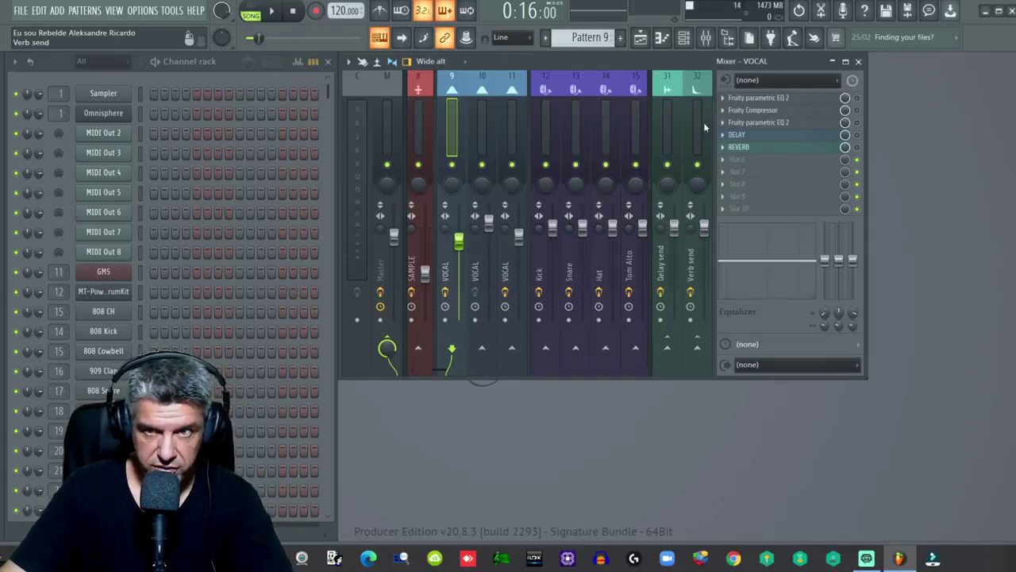
Open the first Fruity Parametric EQ 2 on the VOCAL track and load its "20Hz + 18kHz cut" preset
click(767, 97)
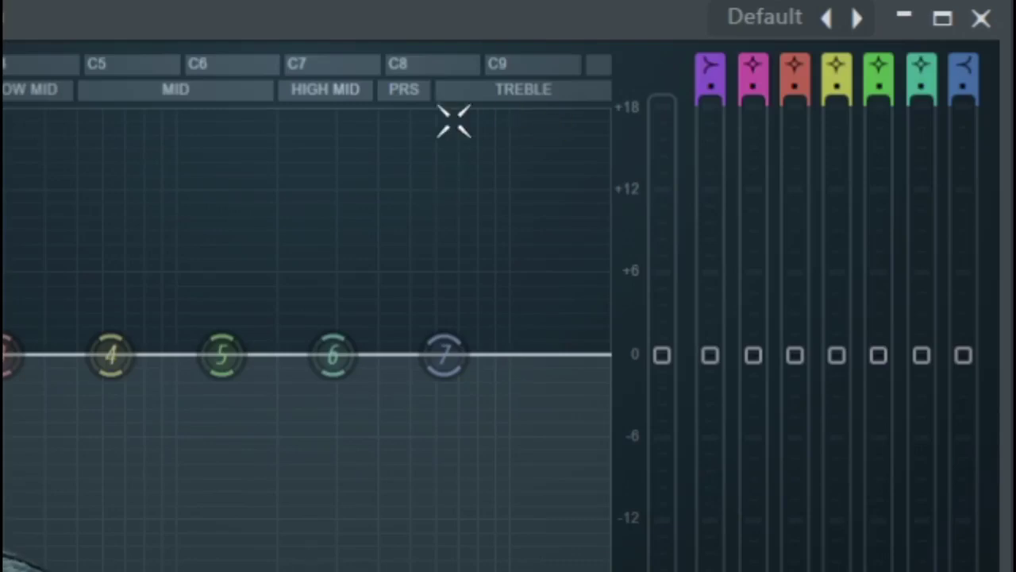
click(768, 20)
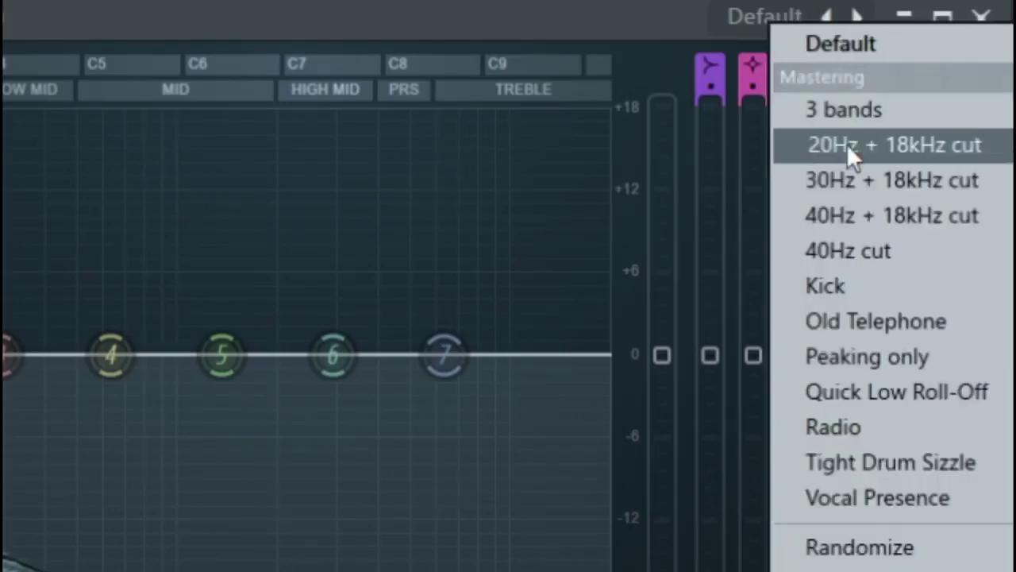
click(886, 151)
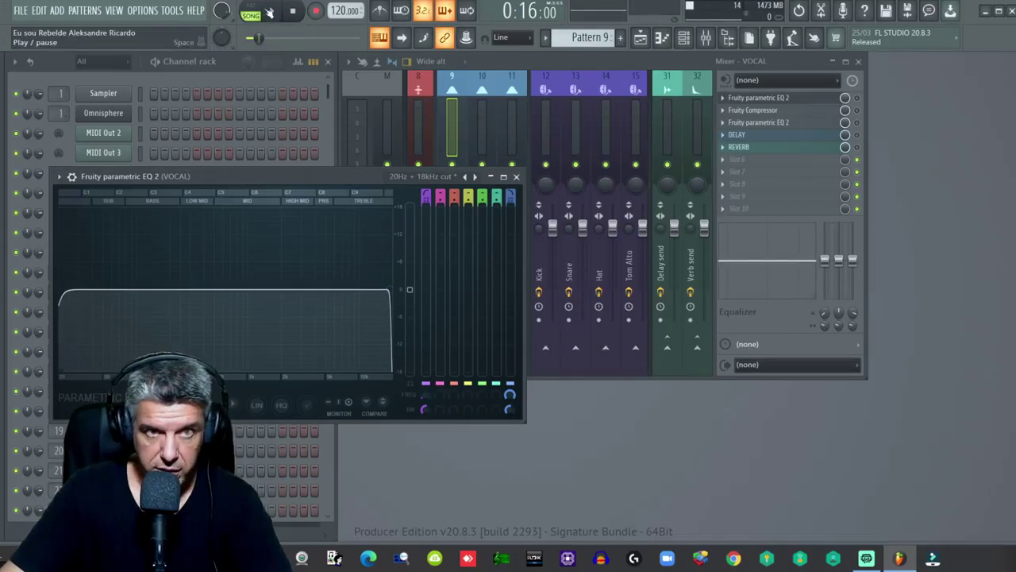
Try raising the EQ's band 1 high-pass cutoff to 60 Hz and on to about 100 Hz, and return it to the lowest frequencies
drag(59, 294, 110, 290)
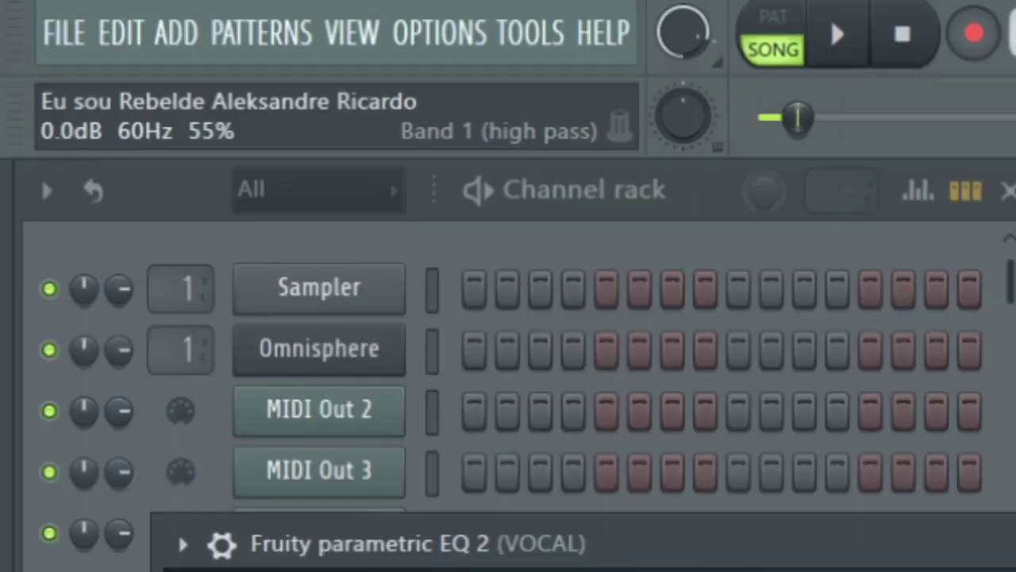
drag(322, 570, 431, 571)
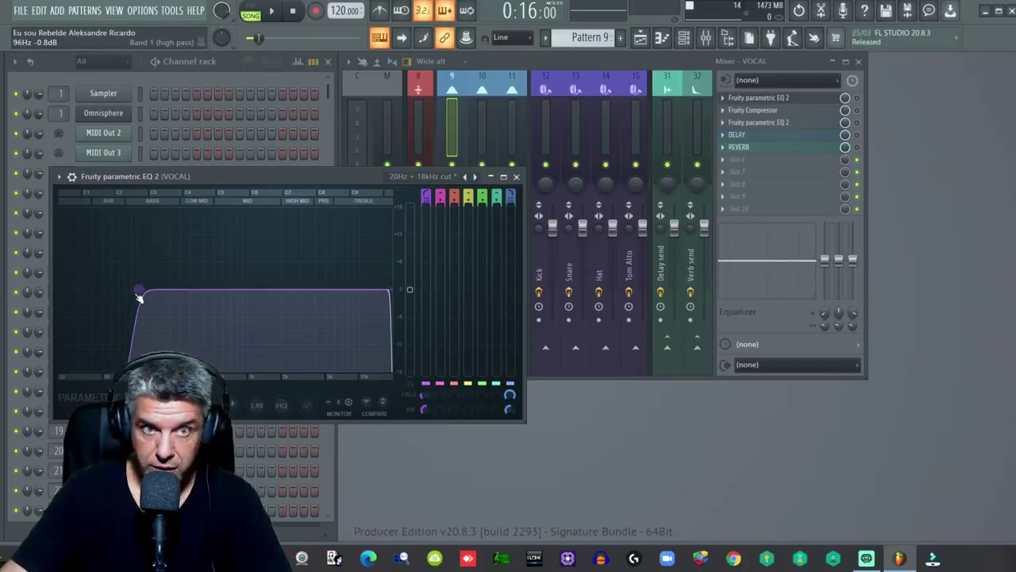
drag(139, 296, 147, 295)
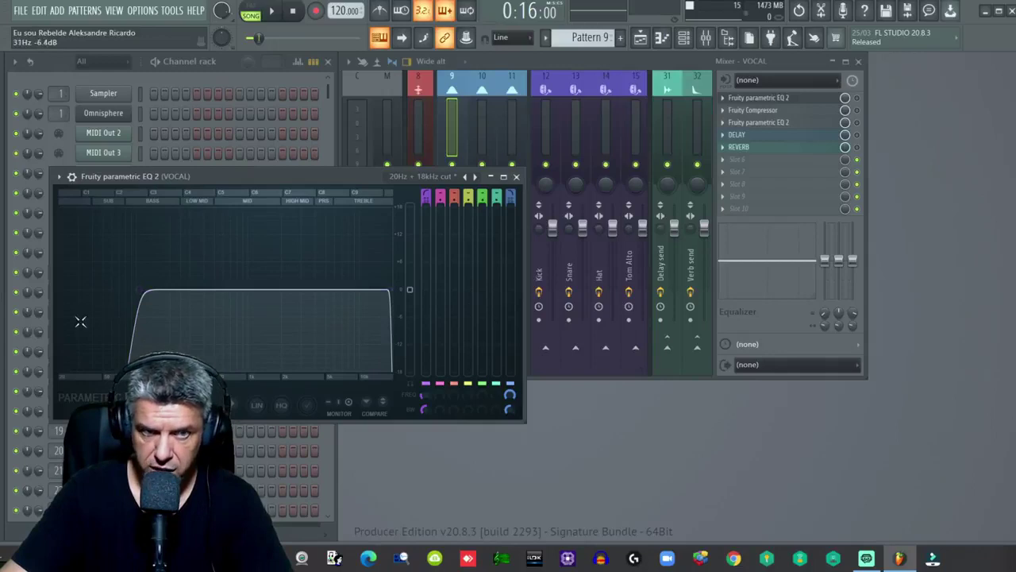
drag(141, 291, 64, 292)
Enable the vocal's first EQ during playback and set its band 1 high-pass cutoff to about 100 Hz
key(space)
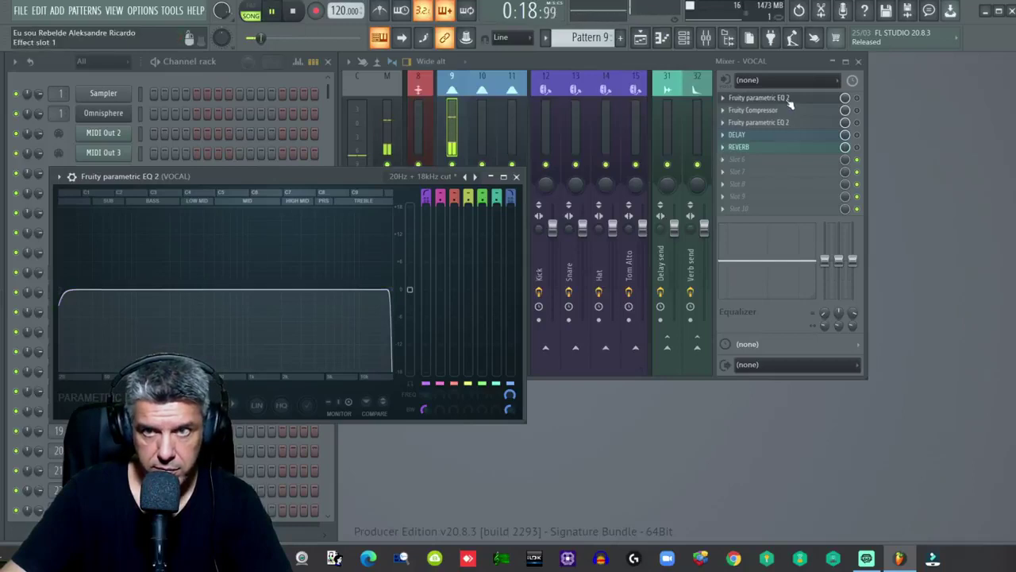
click(856, 104)
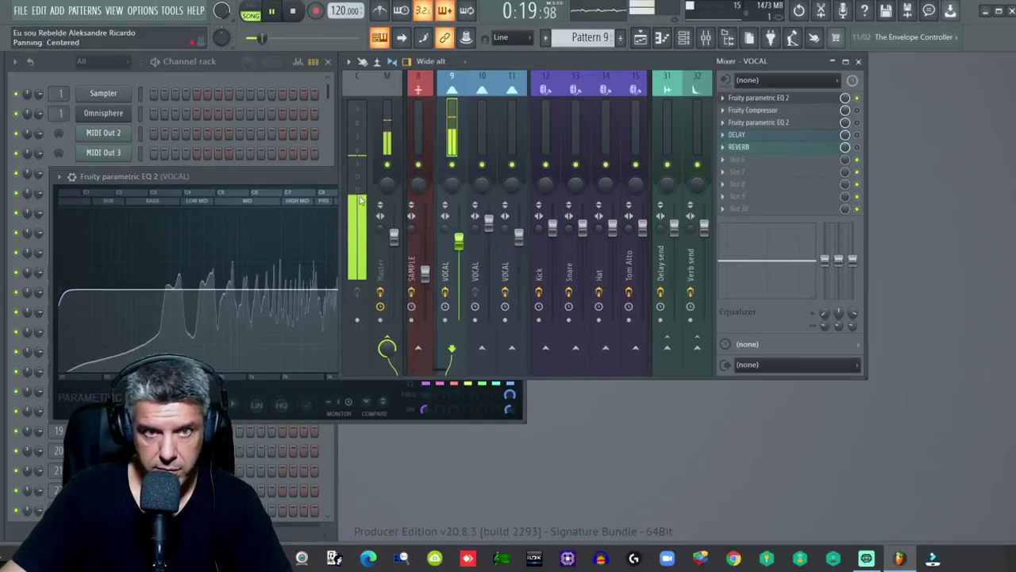
click(242, 170)
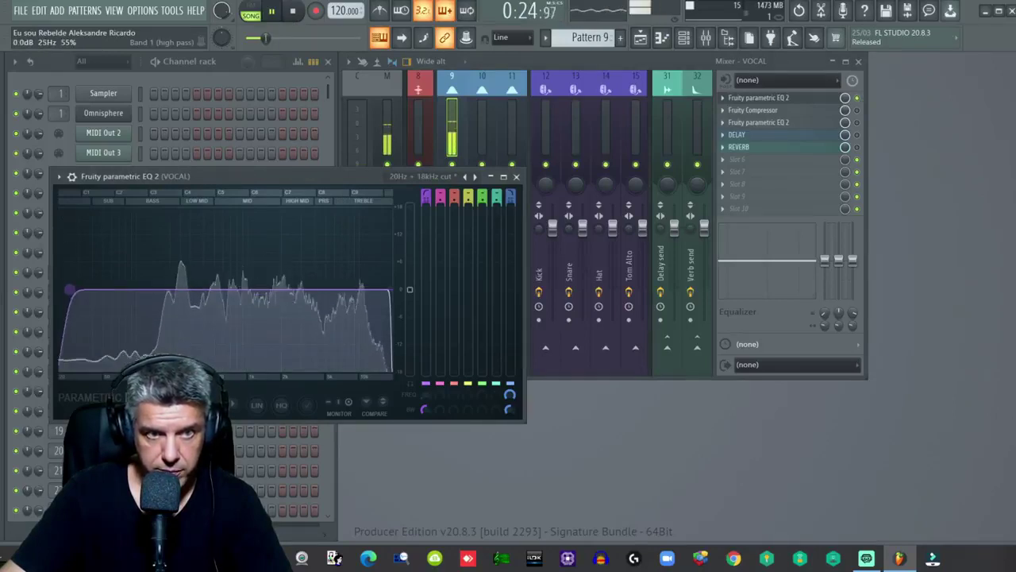
drag(62, 289, 142, 289)
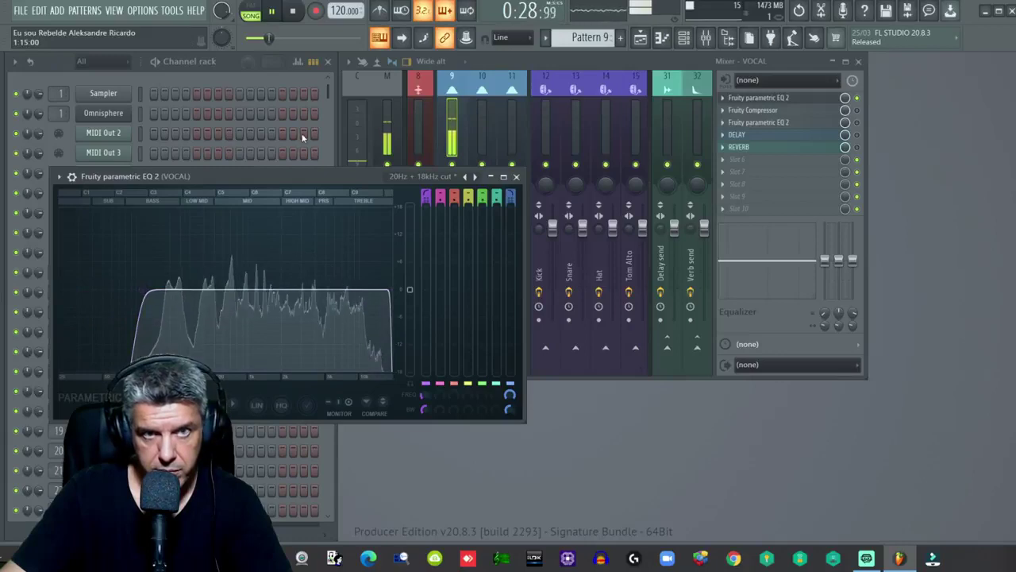
key(space)
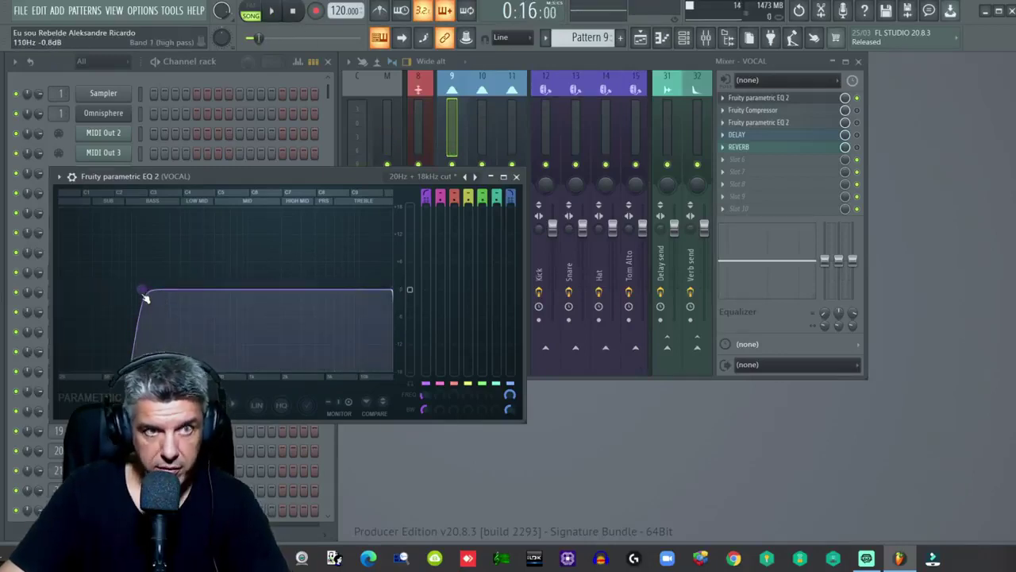
drag(142, 290, 139, 288)
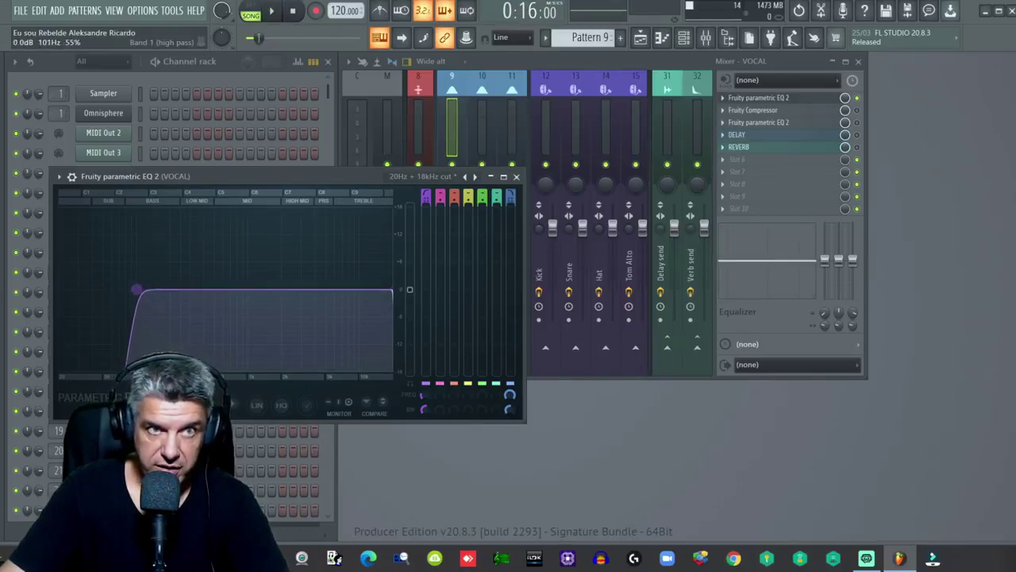
drag(136, 290, 148, 297)
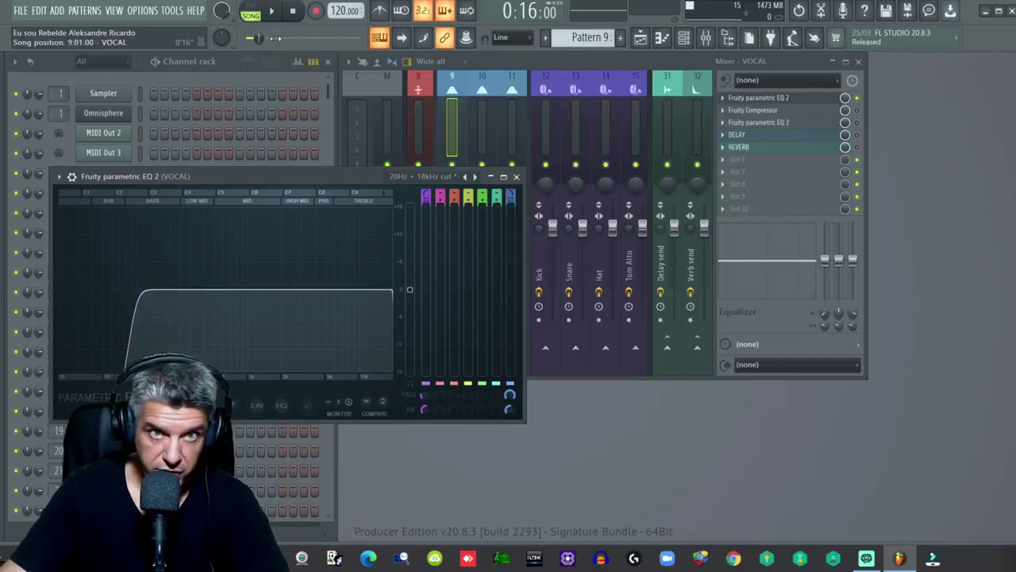
Play the vocal while sweeping the band 1 high-pass cutoff up to about 880 Hz and back to about 100 Hz
click(271, 12)
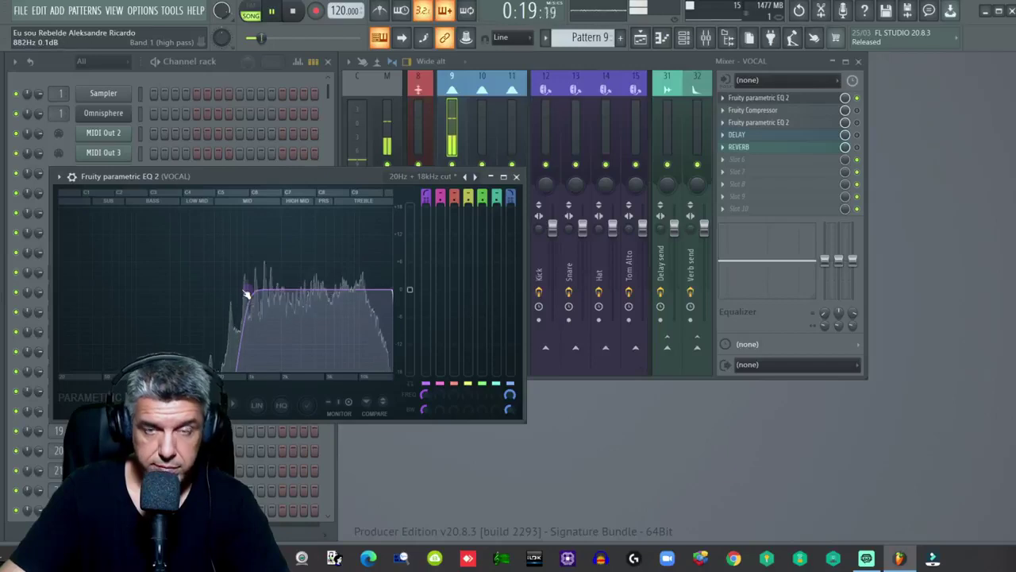
click(274, 14)
drag(247, 290, 136, 290)
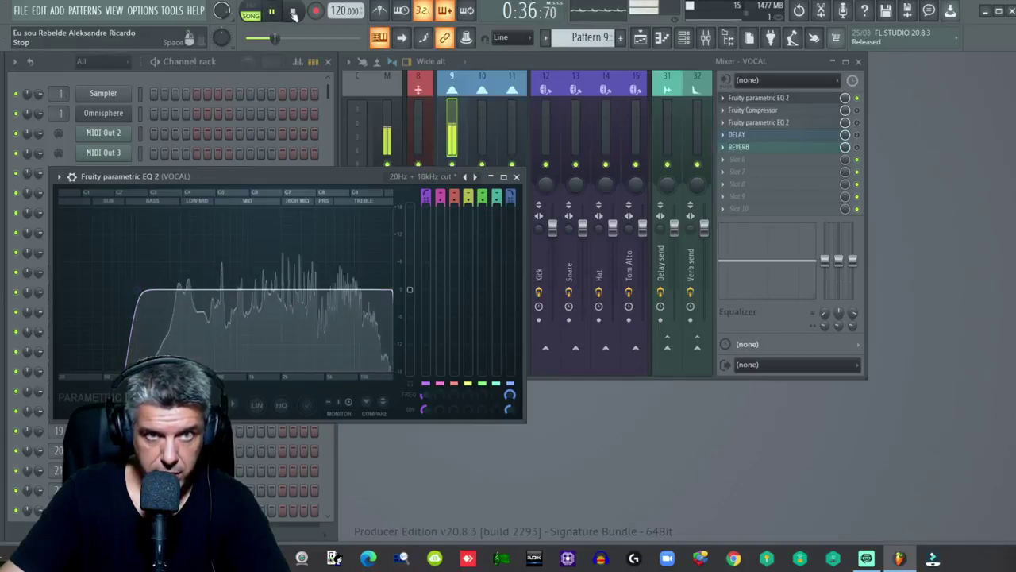
key(space)
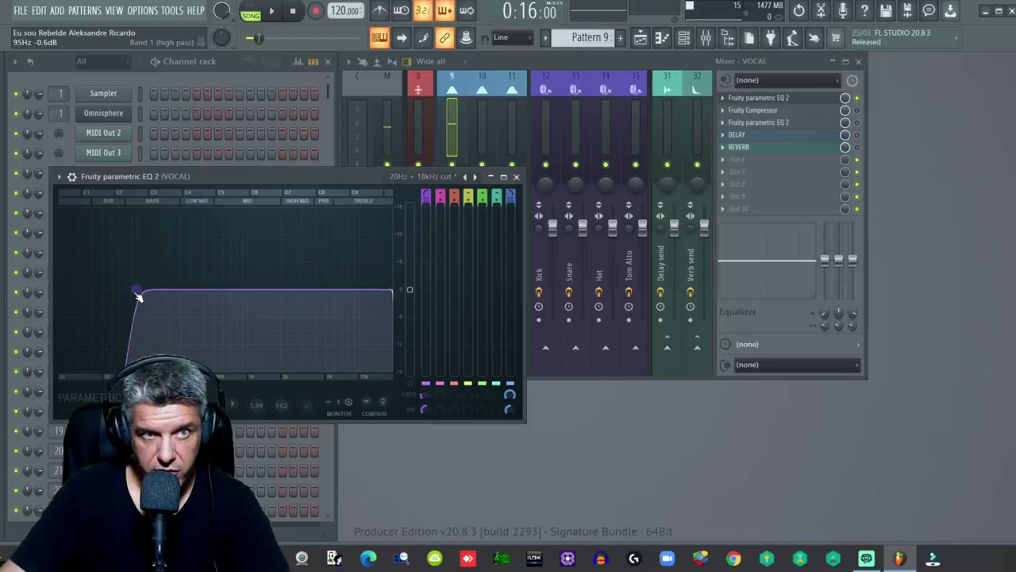
drag(138, 296, 140, 293)
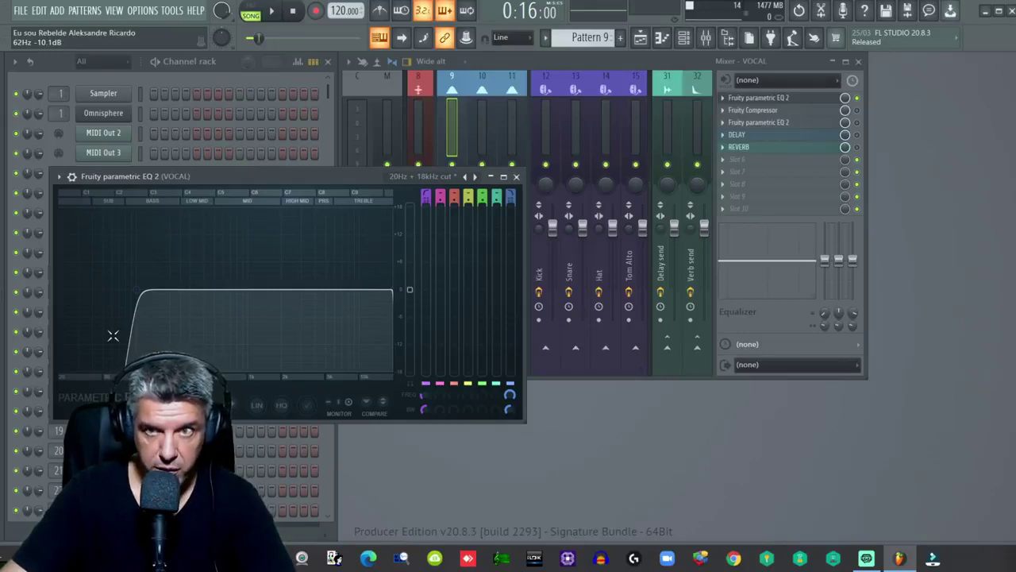
Close the EQ, open the vocal's Fruity Compressor and load its Default preset
click(516, 176)
click(758, 110)
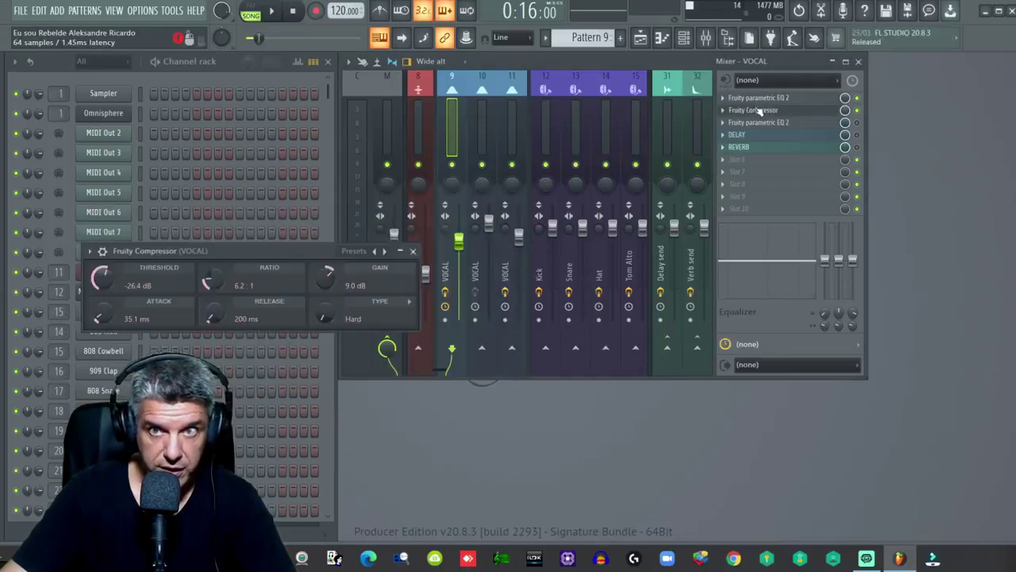
right_click(269, 248)
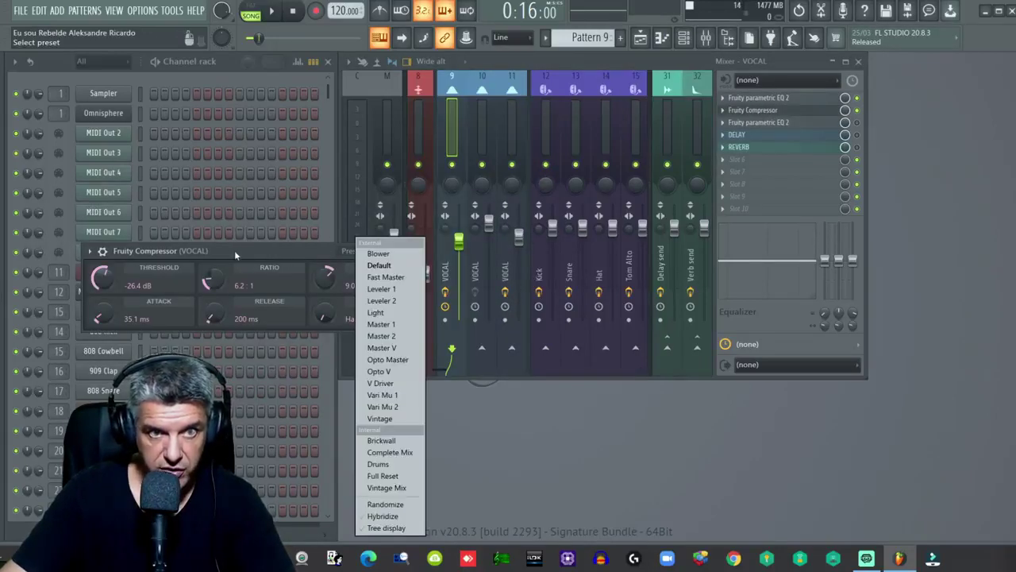
click(234, 251)
right_click(359, 252)
click(388, 264)
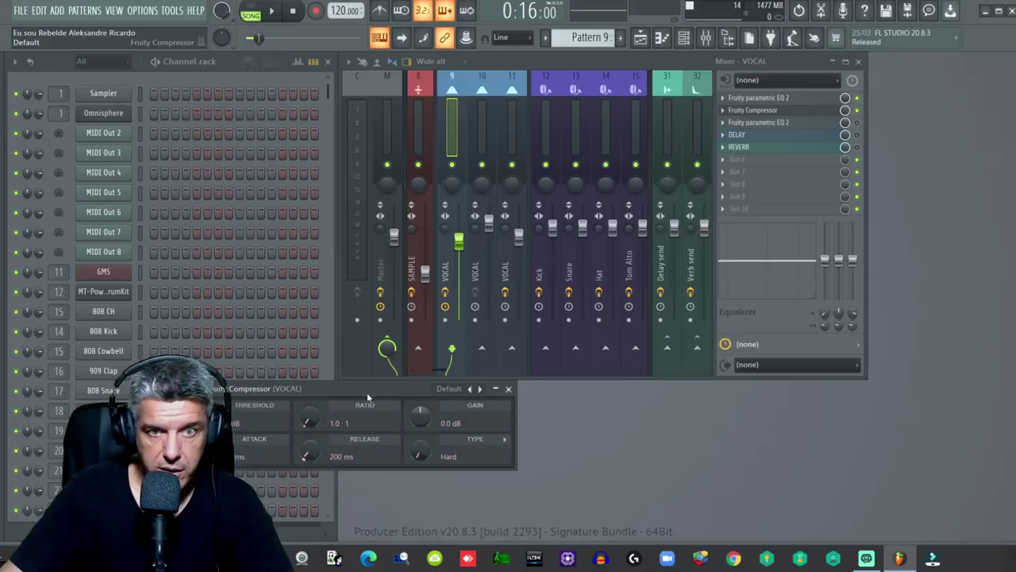
drag(367, 392, 354, 362)
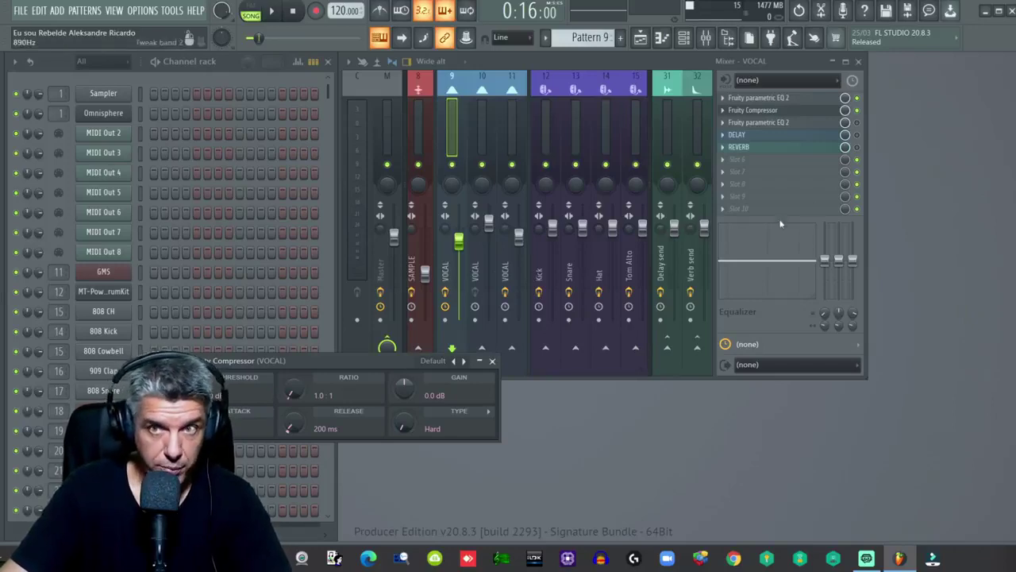
click(778, 111)
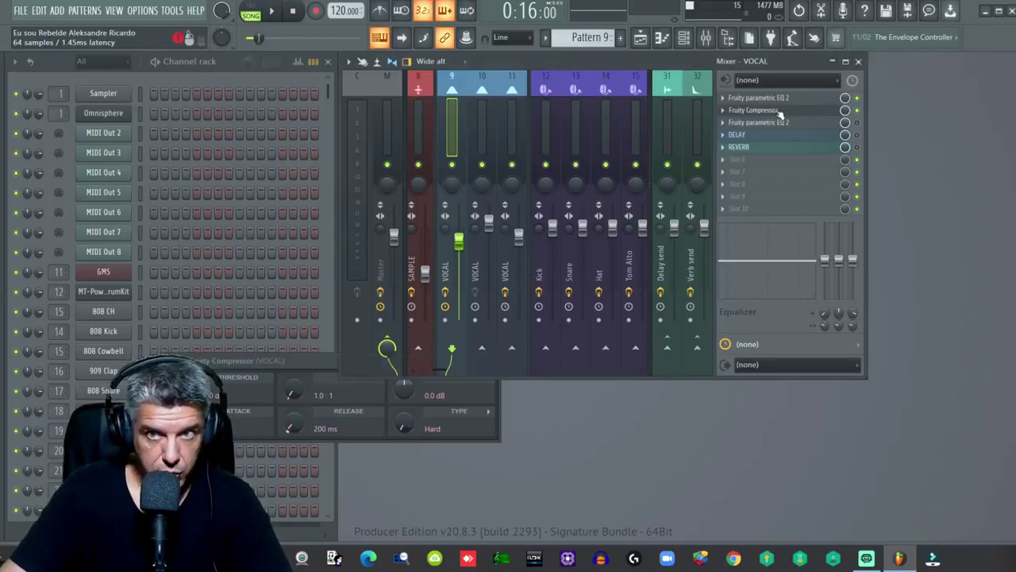
click(739, 112)
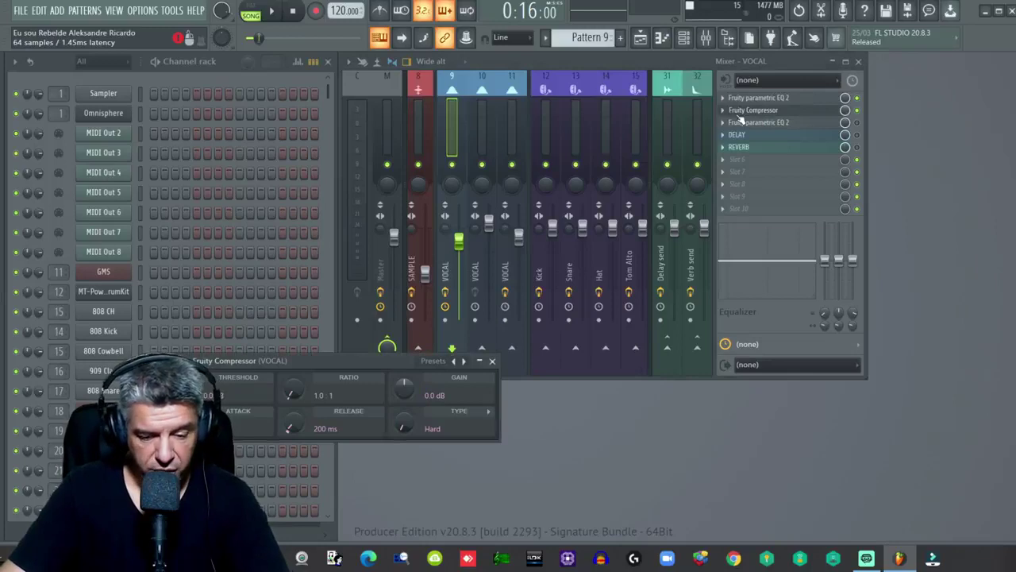
Examine the peaks and level differences in the waveforms of the first two vocal clips in the playlist
key(F5)
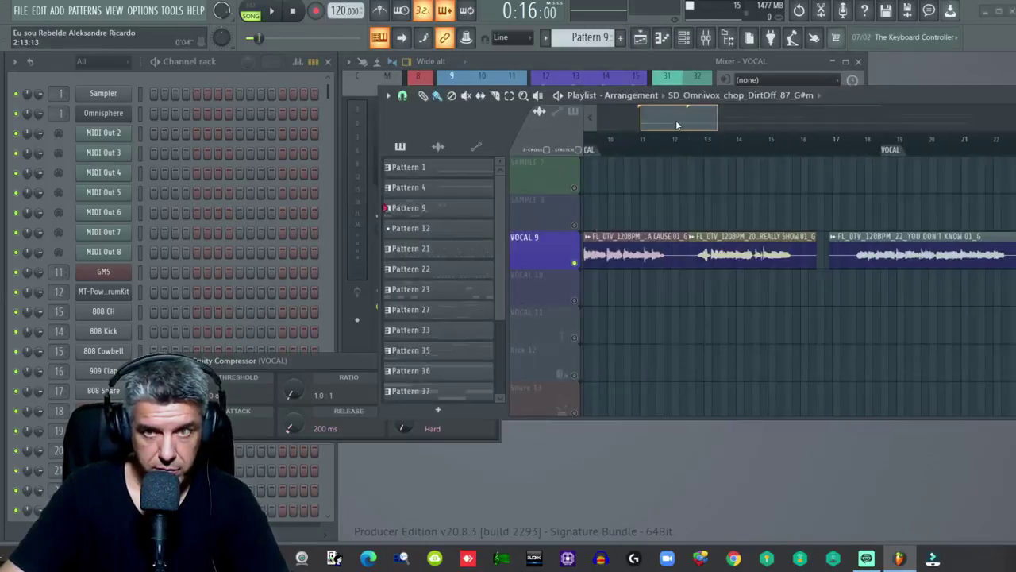
drag(677, 124, 670, 126)
scroll(850, 250, up, 5)
drag(900, 96, 741, 65)
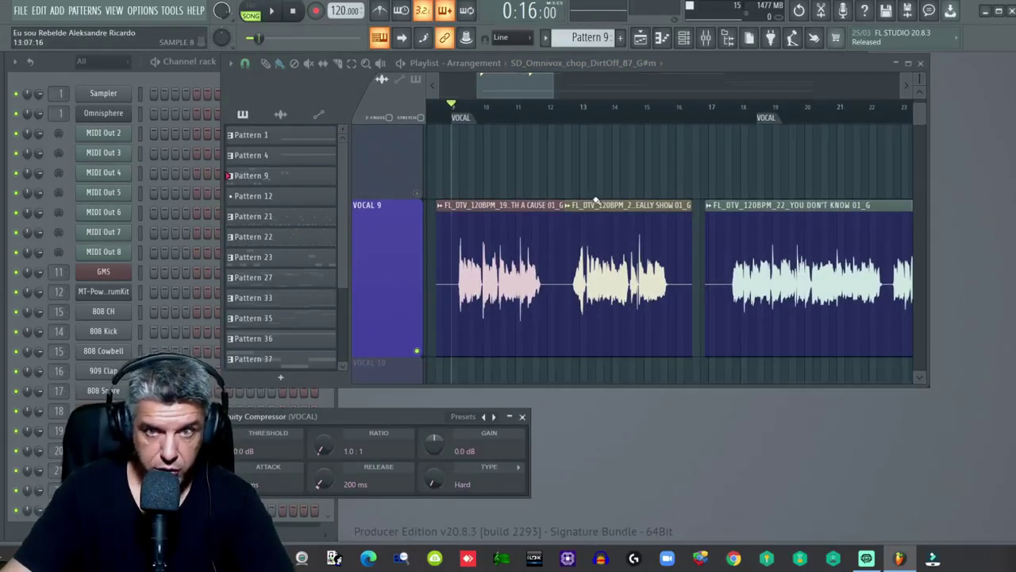
scroll(500, 84, up, 3)
drag(499, 84, 493, 92)
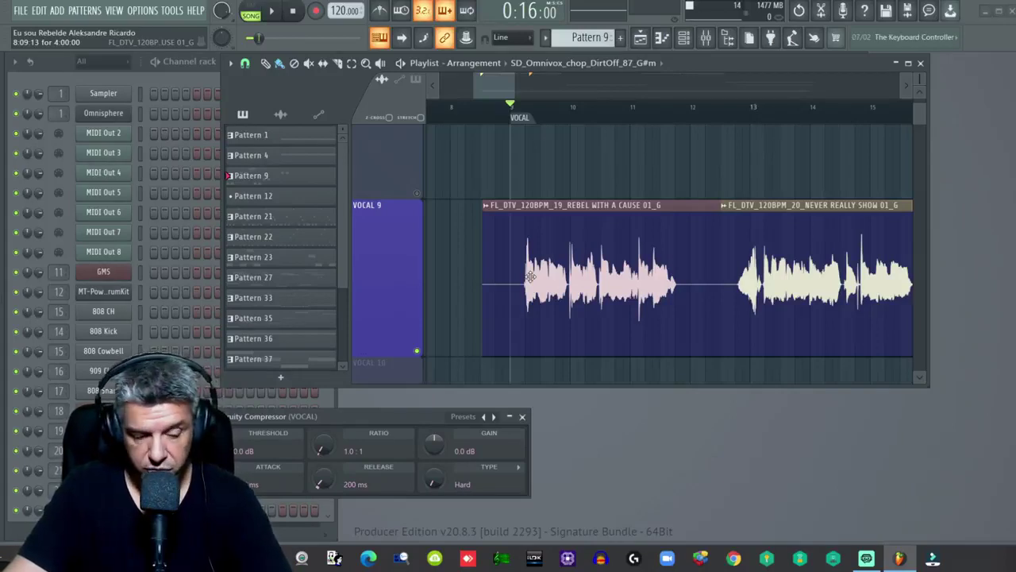
scroll(576, 119, up, 4)
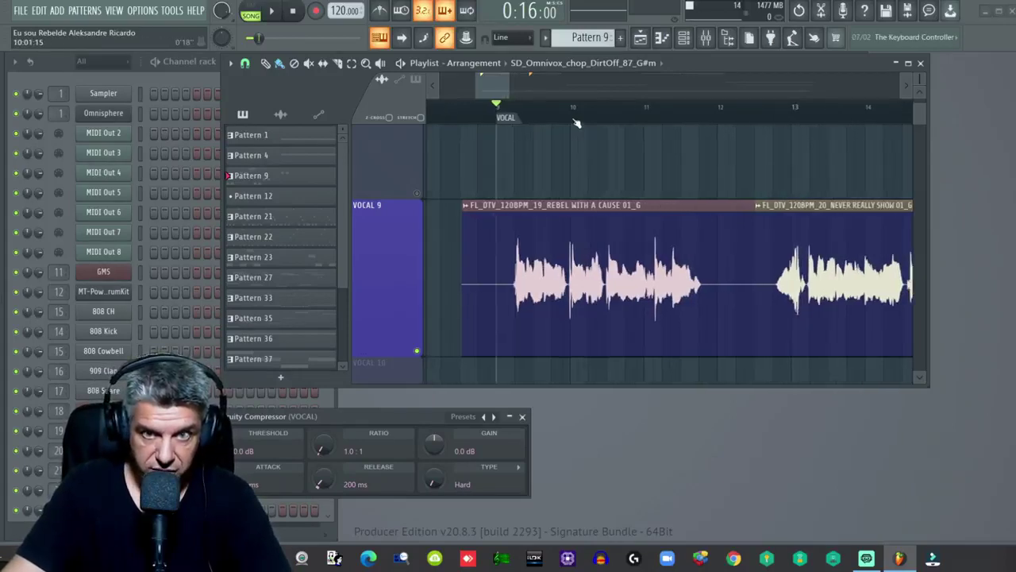
scroll(577, 123, up, 1)
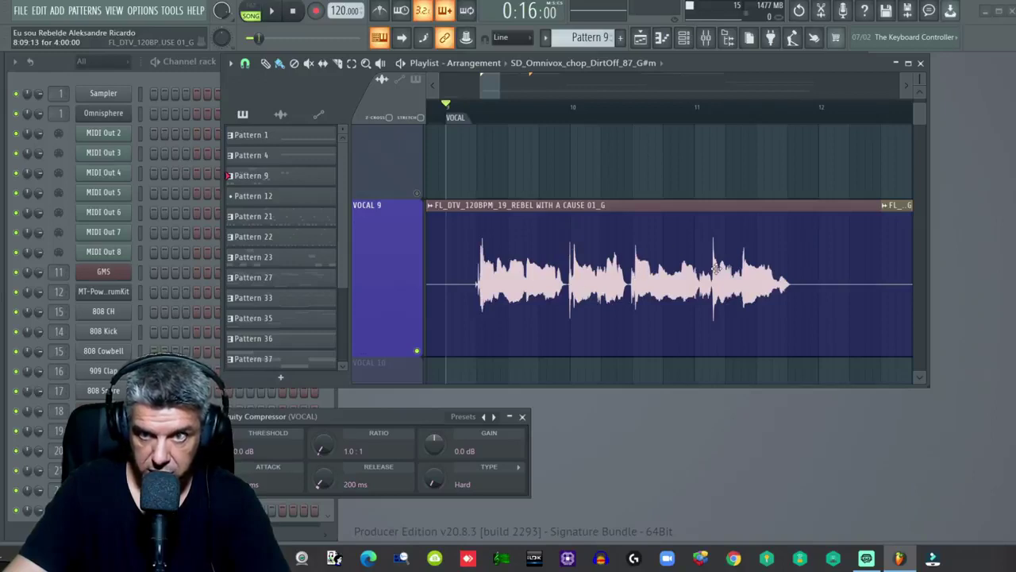
drag(492, 89, 505, 92)
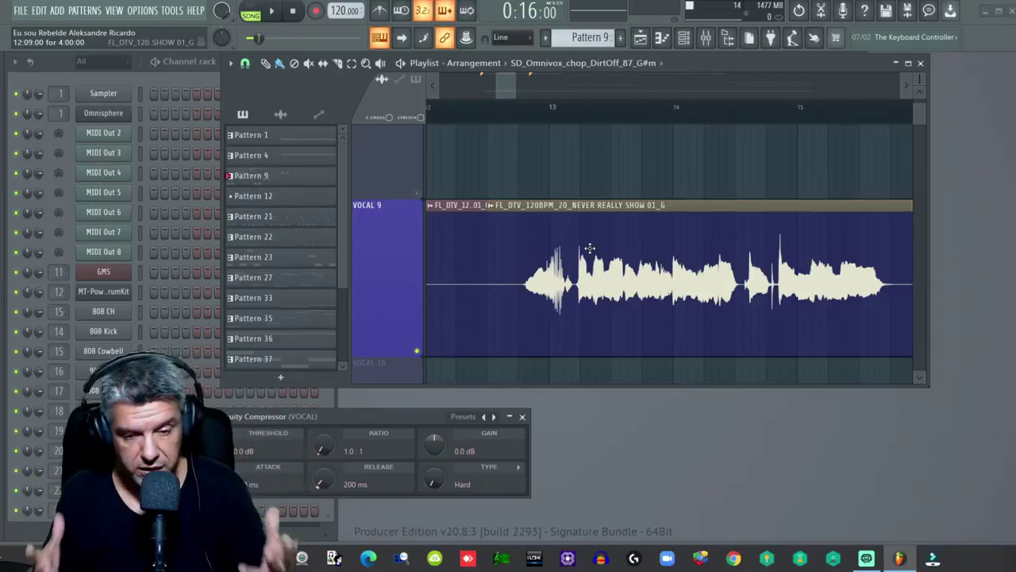
Close the playlist and set the Fruity Compressor's ratio to about 2:1
click(920, 63)
drag(407, 415, 469, 224)
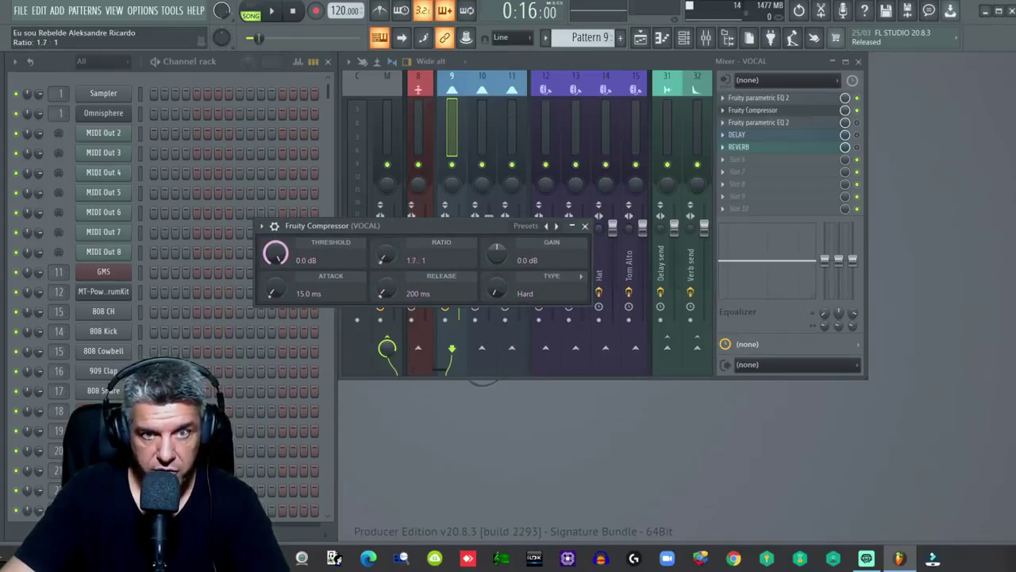
drag(383, 258, 382, 251)
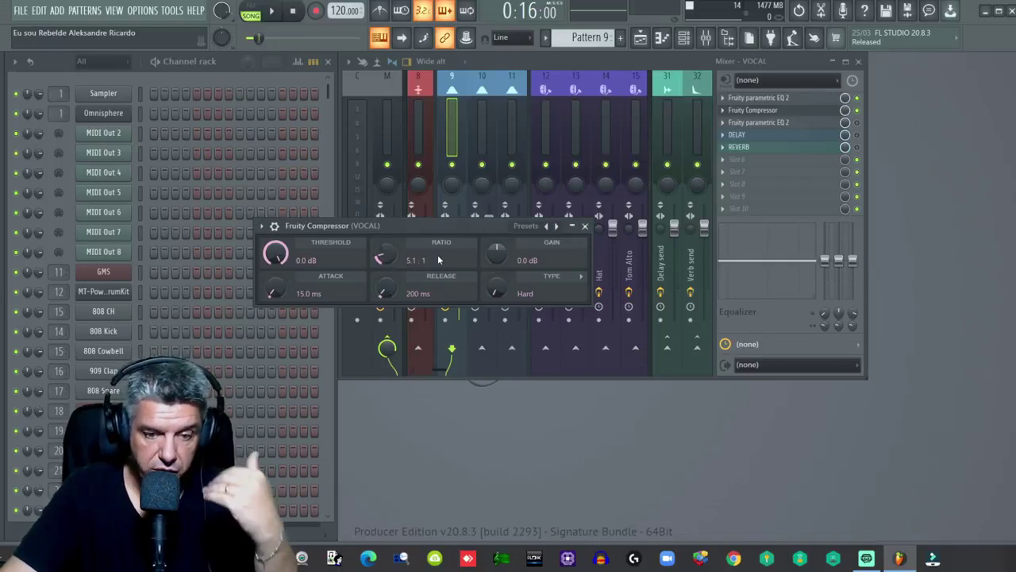
mouse_move(387, 260)
mouse_down()
mouse_move(387, 293)
mouse_move(382, 250)
mouse_move(388, 260)
mouse_up()
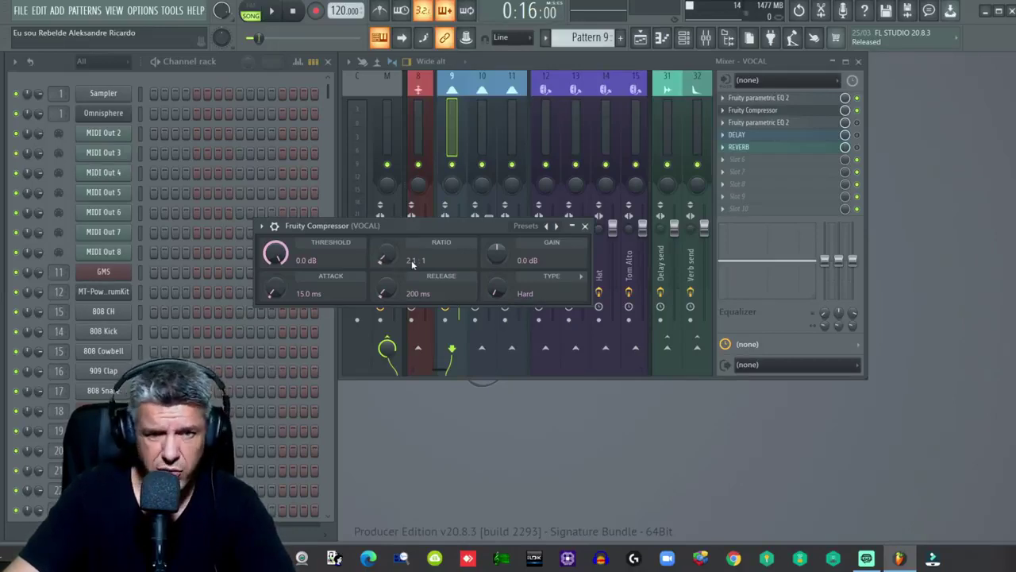
Set the compressor's ratio to about 5.1:1 and tune its threshold against vocal playback, starting from -60 dB and settling at about -25.2 dB
drag(386, 254, 386, 250)
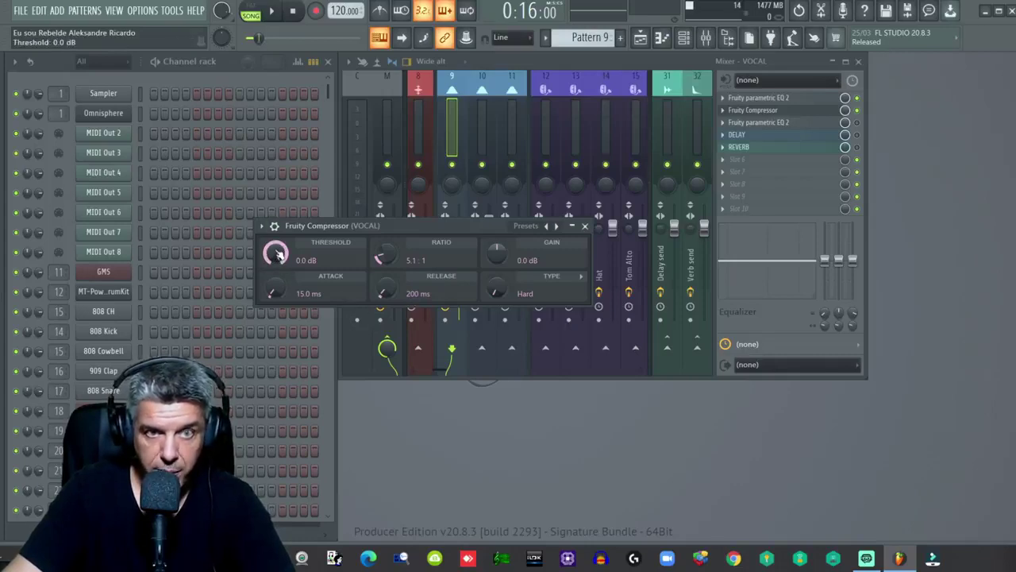
drag(272, 256, 269, 258)
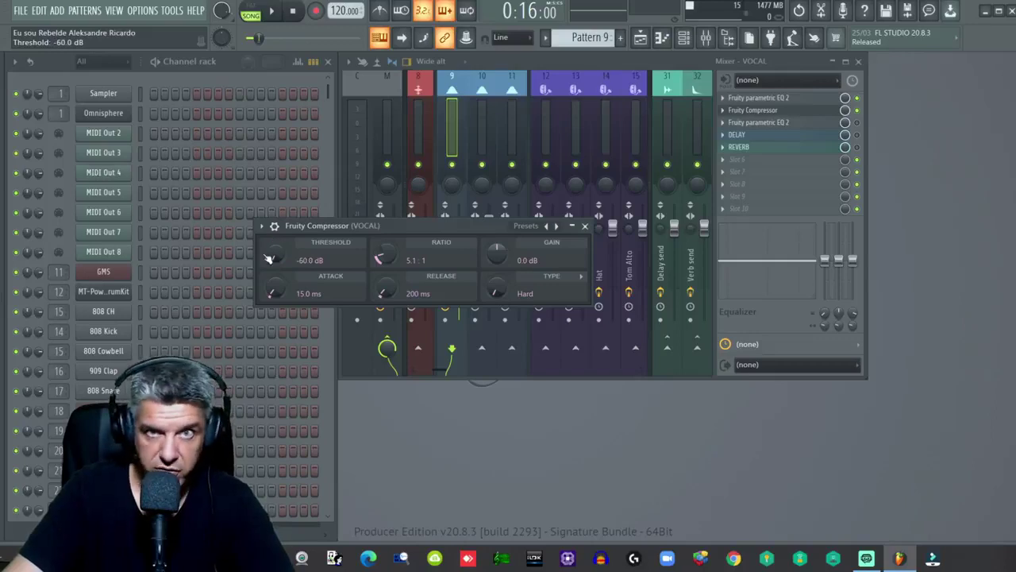
key(space)
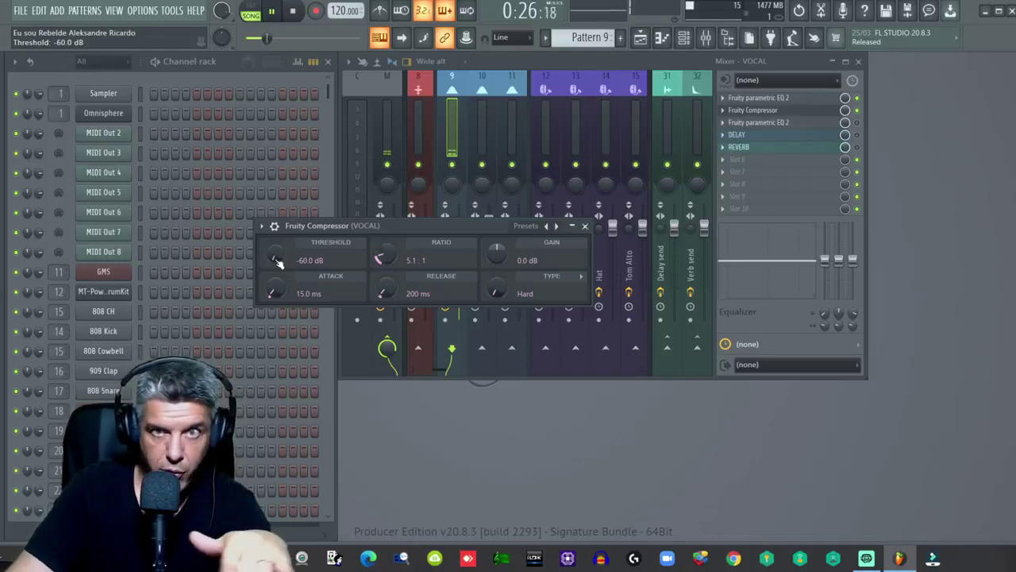
drag(277, 264, 278, 231)
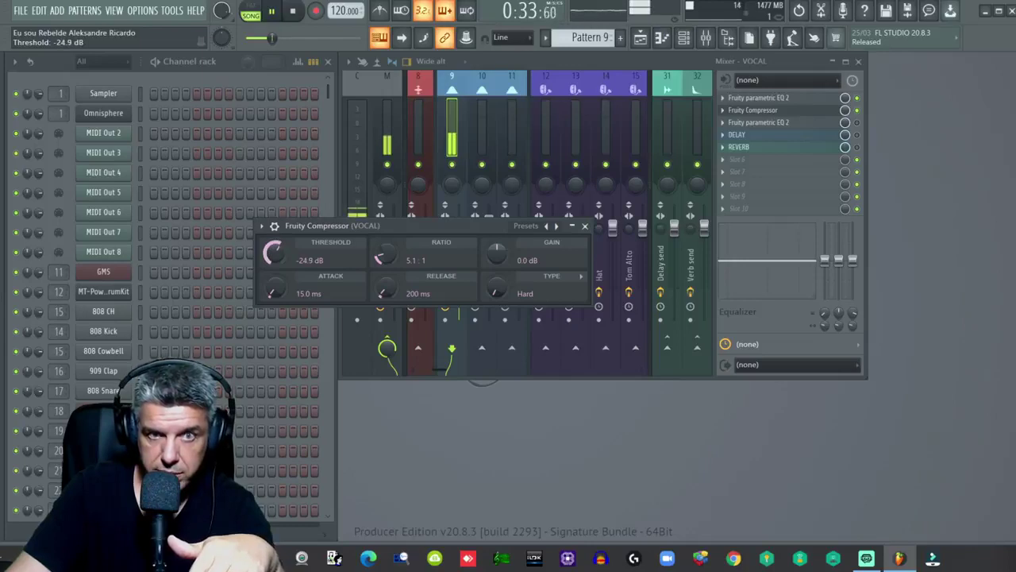
drag(278, 231, 278, 235)
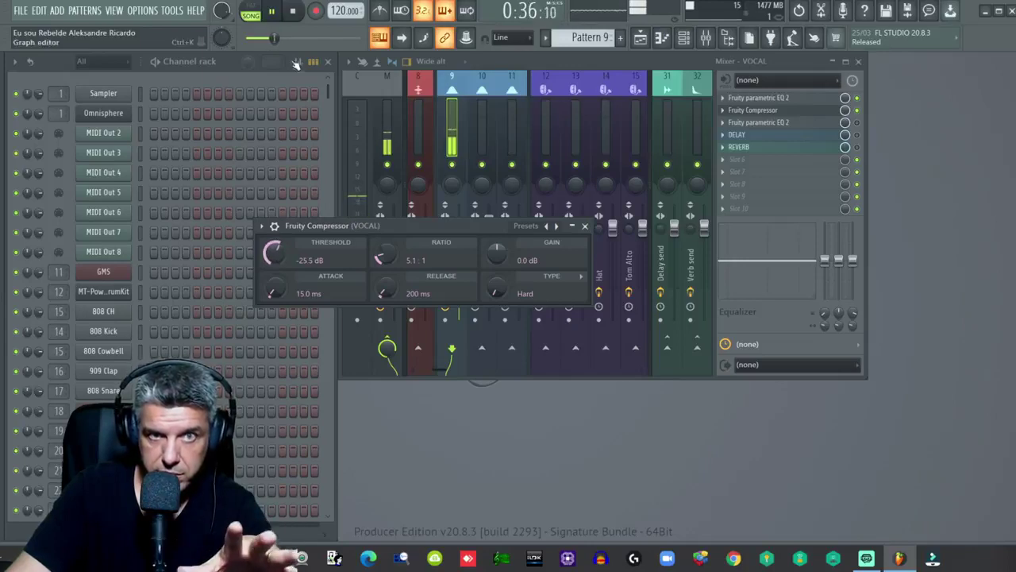
click(295, 12)
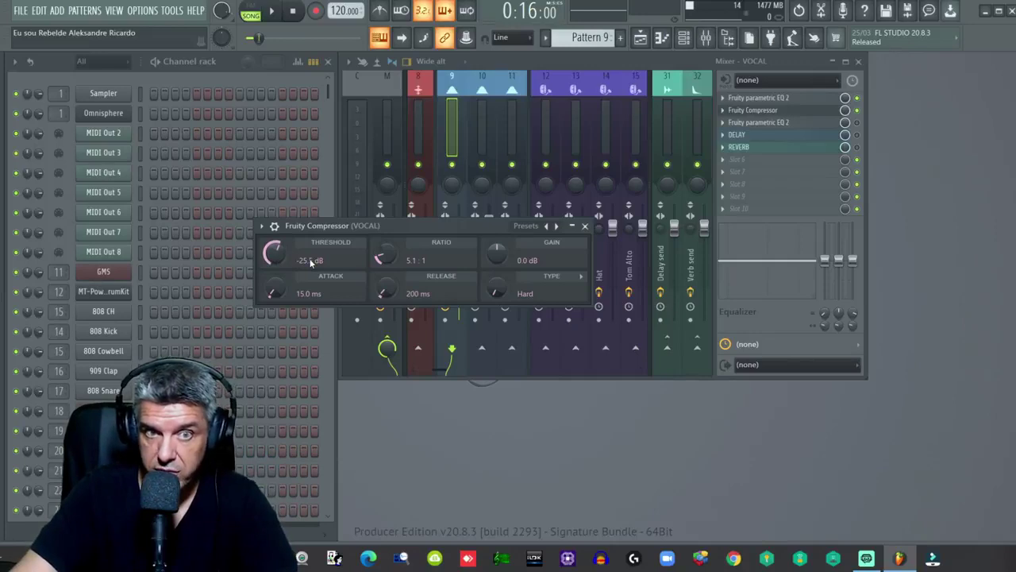
drag(311, 262, 312, 257)
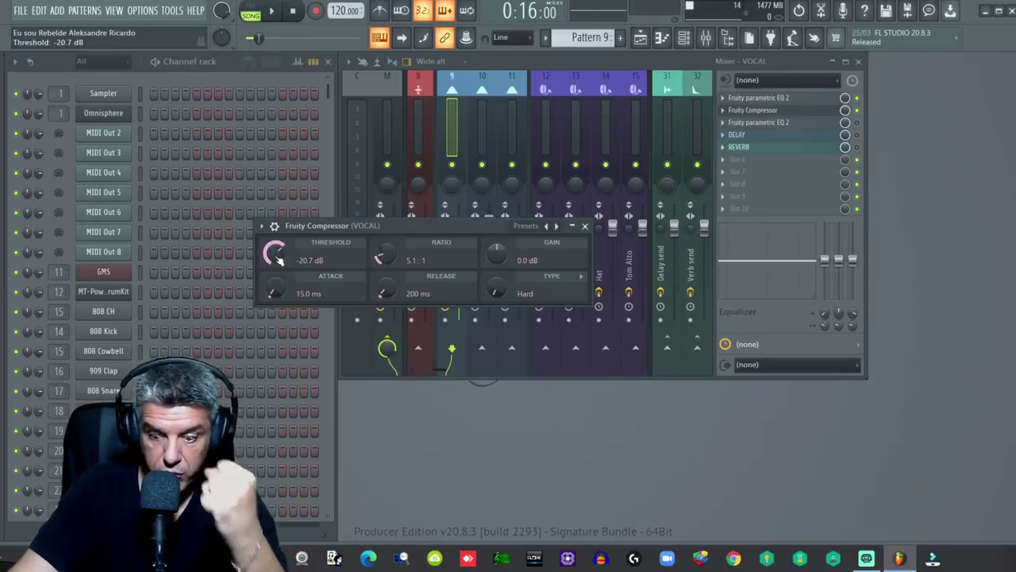
drag(279, 259, 279, 274)
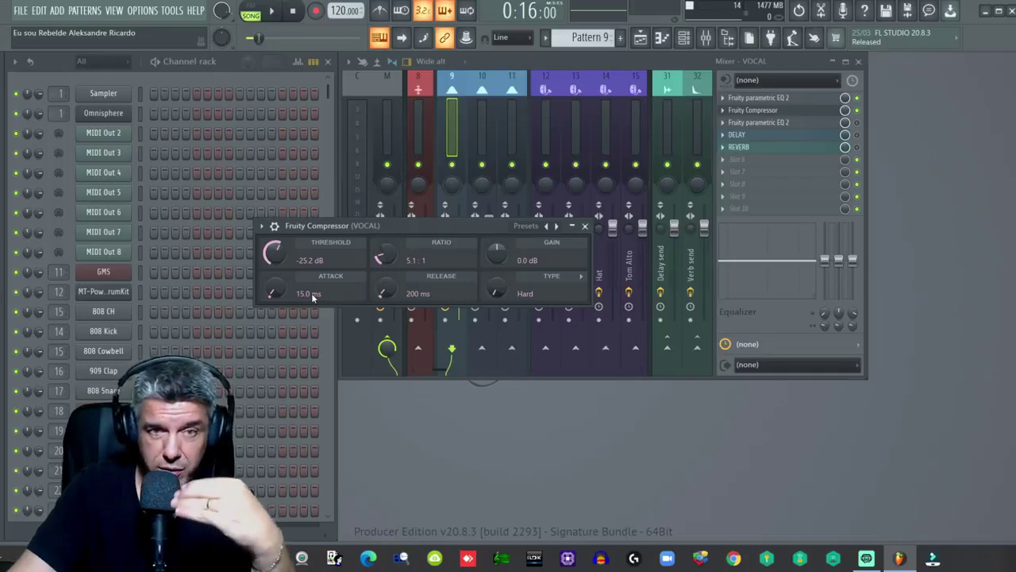
Lower the compressor's attack to about 5.4 ms, then raise it to about 31.5 ms while the vocal plays
drag(276, 298, 276, 334)
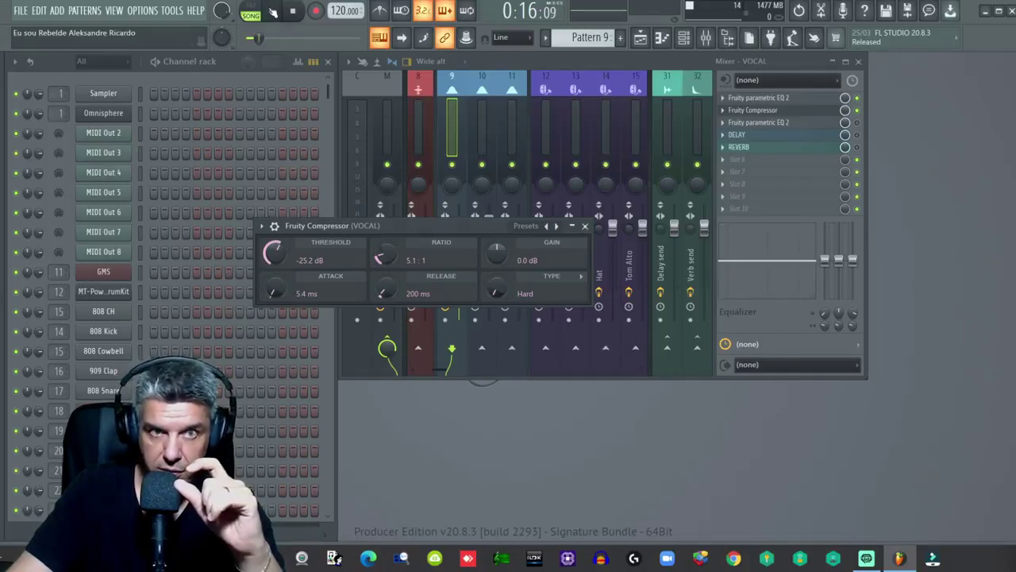
key(space)
drag(280, 293, 280, 274)
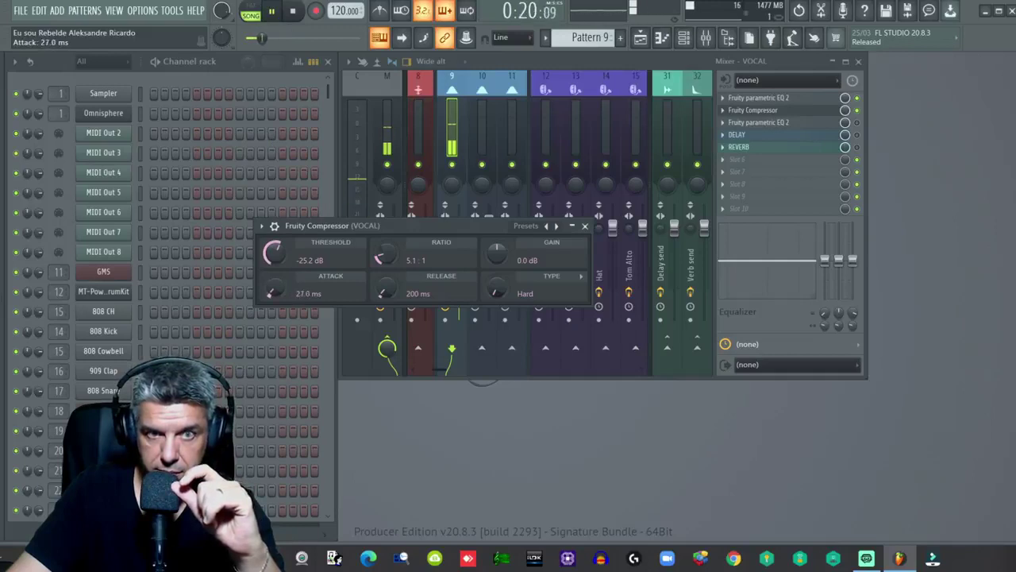
key(space)
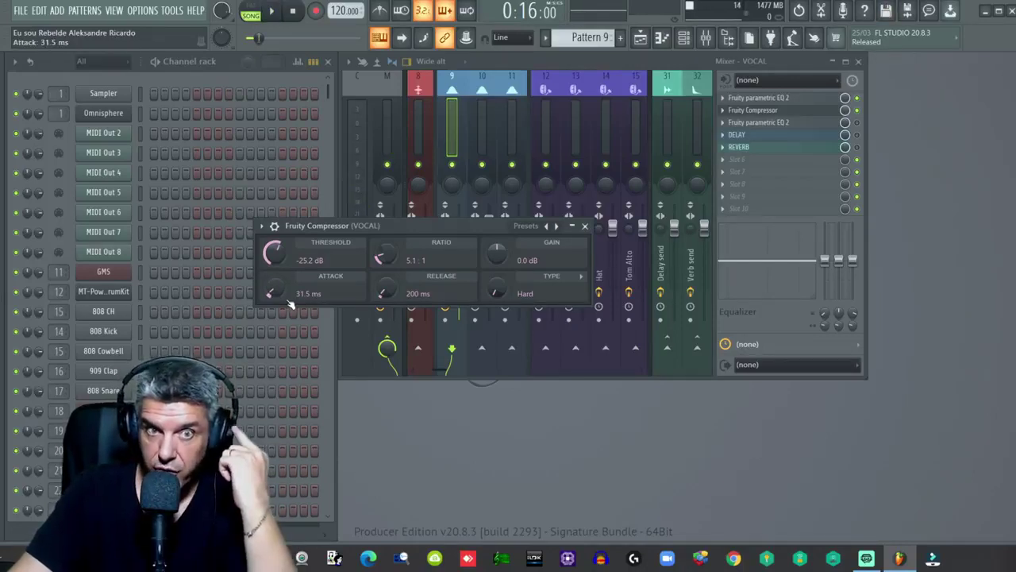
Sweep the compressor's attack up to 400 ms and bring it back down to about 31.9 ms
drag(270, 293, 270, 258)
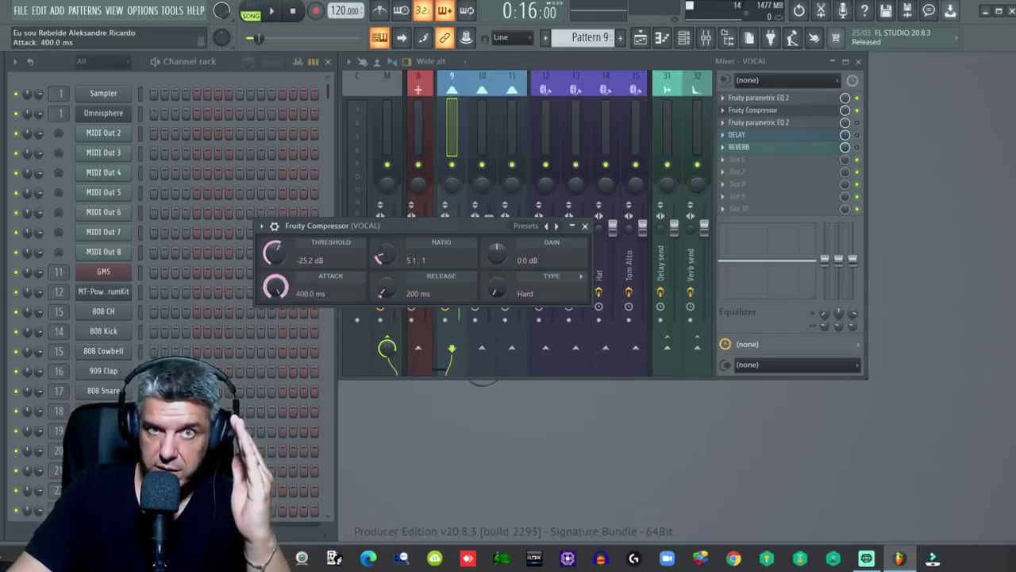
drag(275, 287, 280, 294)
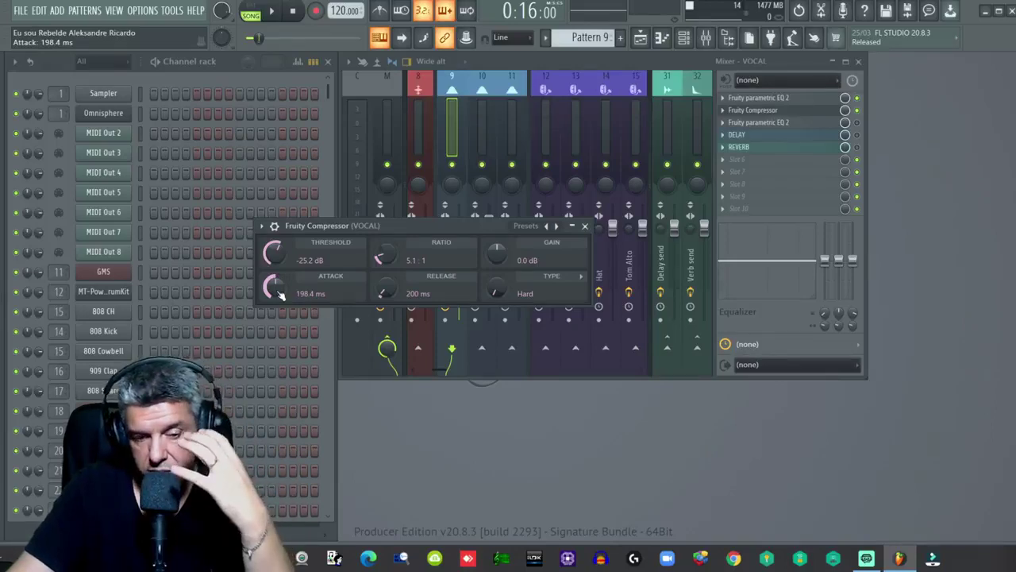
drag(273, 287, 272, 299)
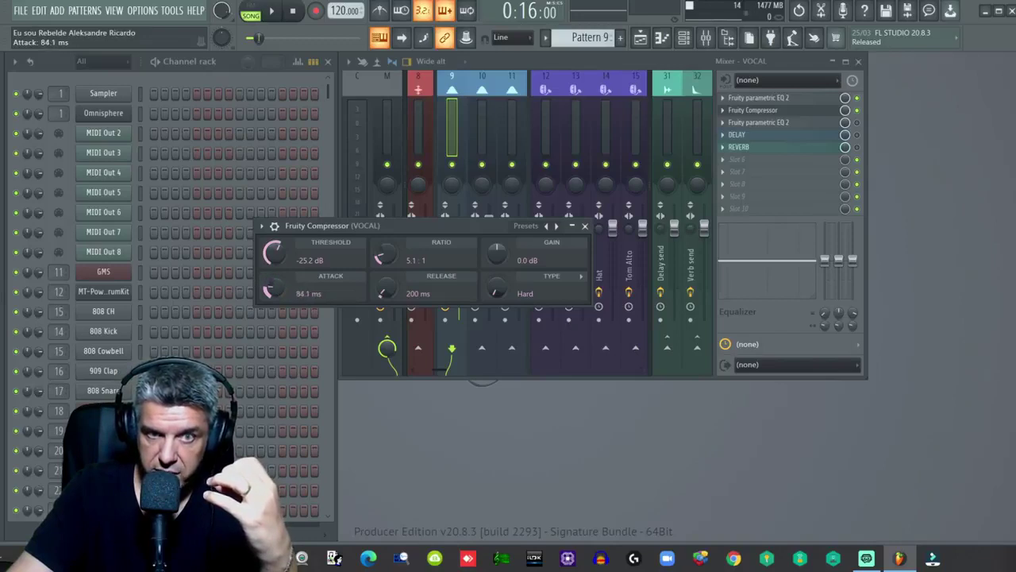
drag(273, 294, 272, 297)
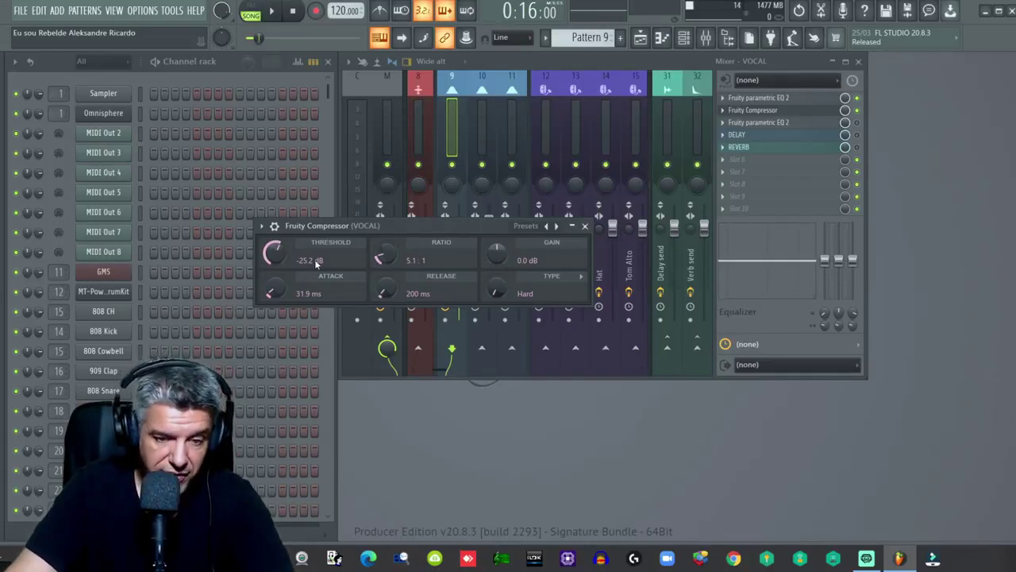
Play the vocal while raising the compressor's gain to about 25.3 dB
click(272, 12)
drag(497, 253, 497, 179)
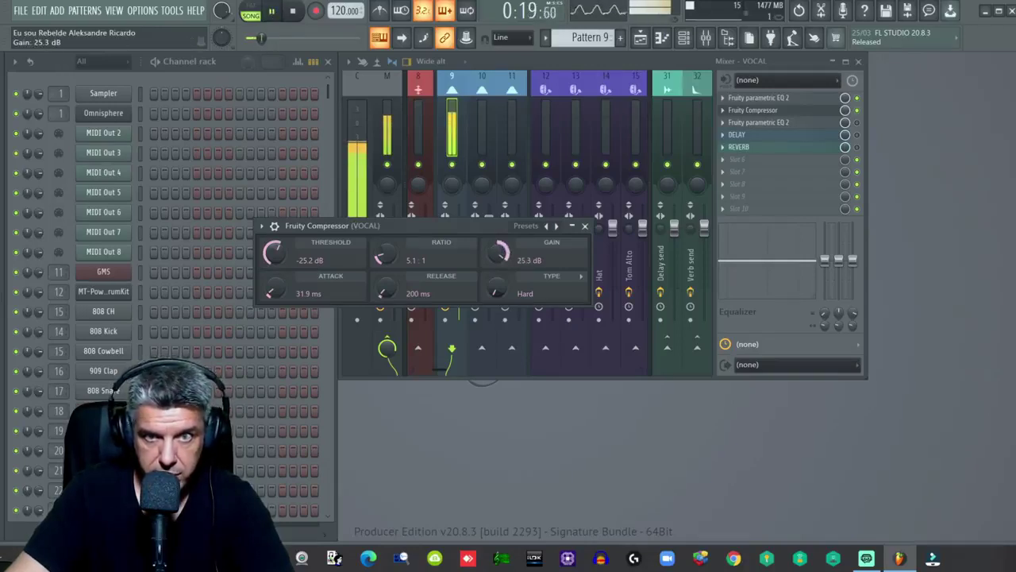
key(space)
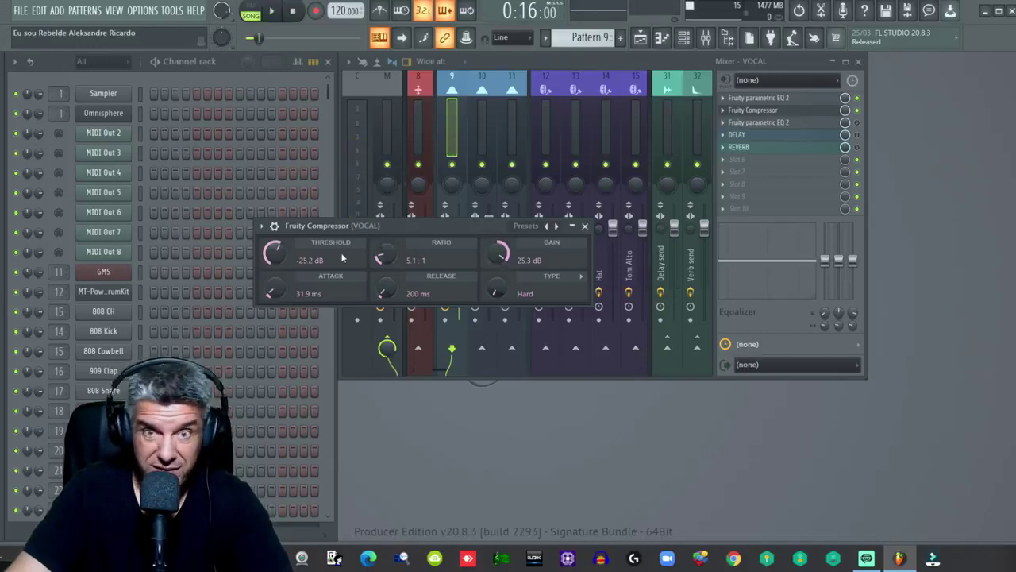
Move the compressor window below the mixer and play the vocal to check its output level on the meter
drag(437, 227, 535, 414)
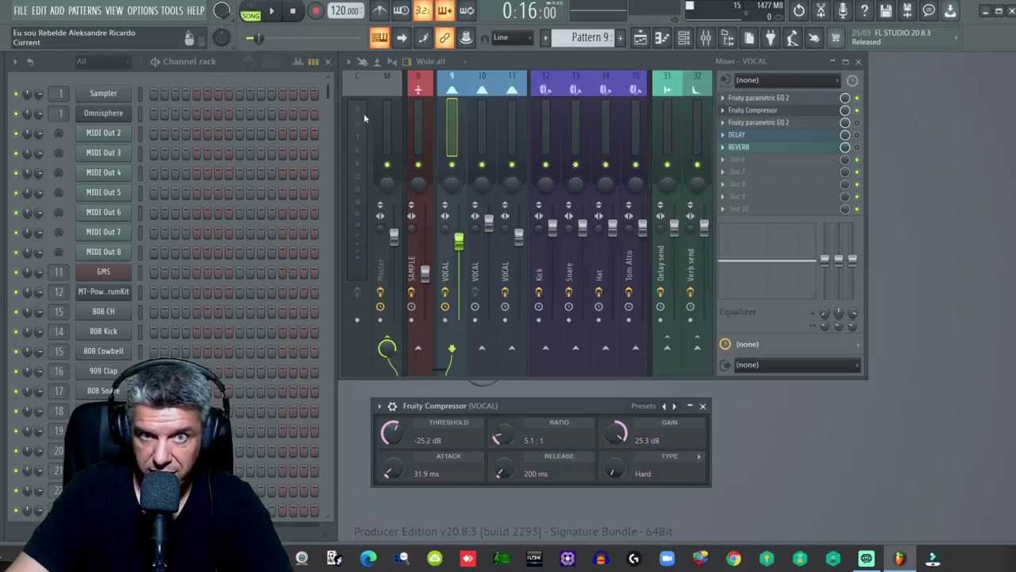
click(273, 13)
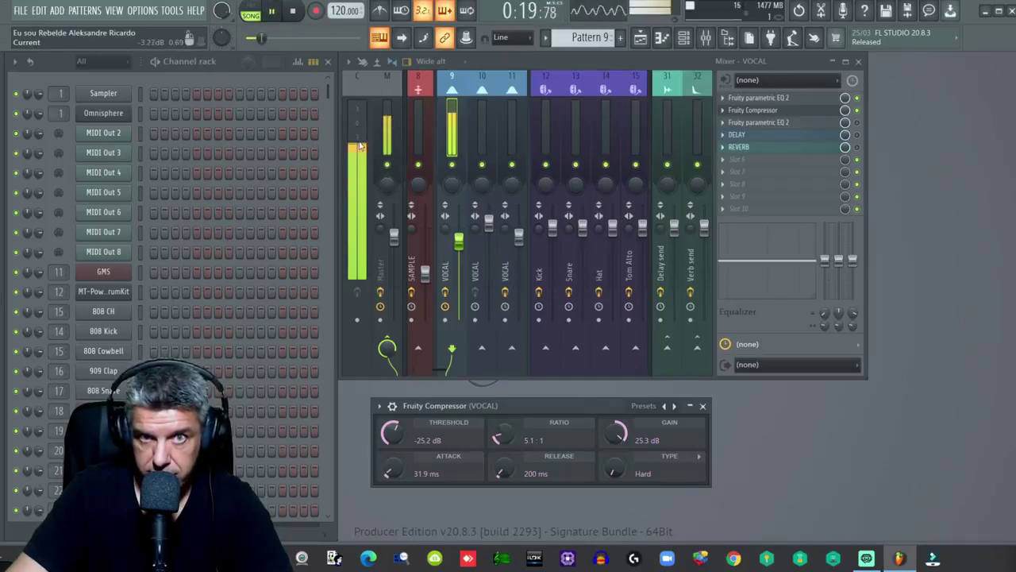
key(space)
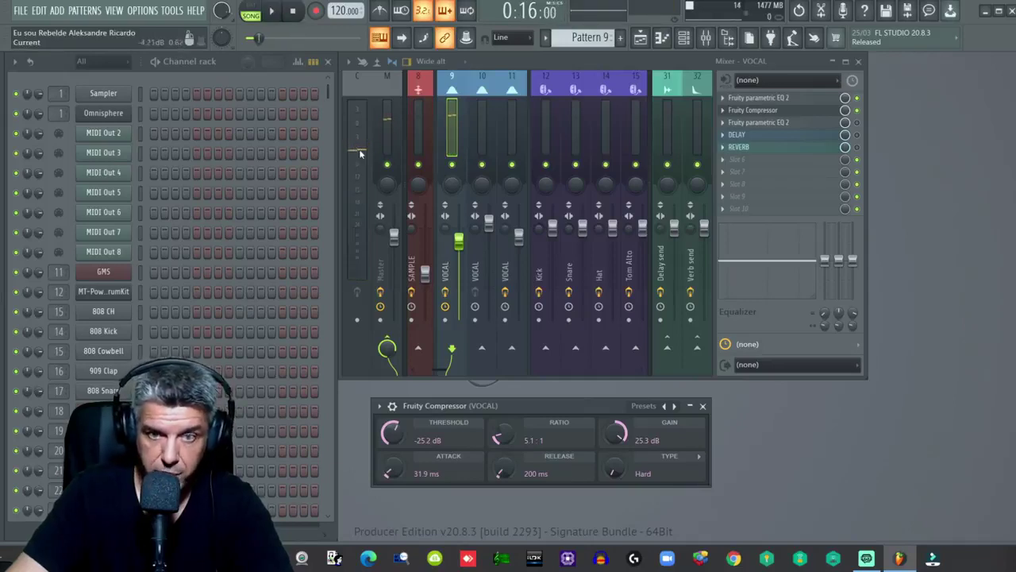
Reset the compressor's gain to 0 dB and raise it to about 8.2 dB while the vocal plays
alt+click(615, 438)
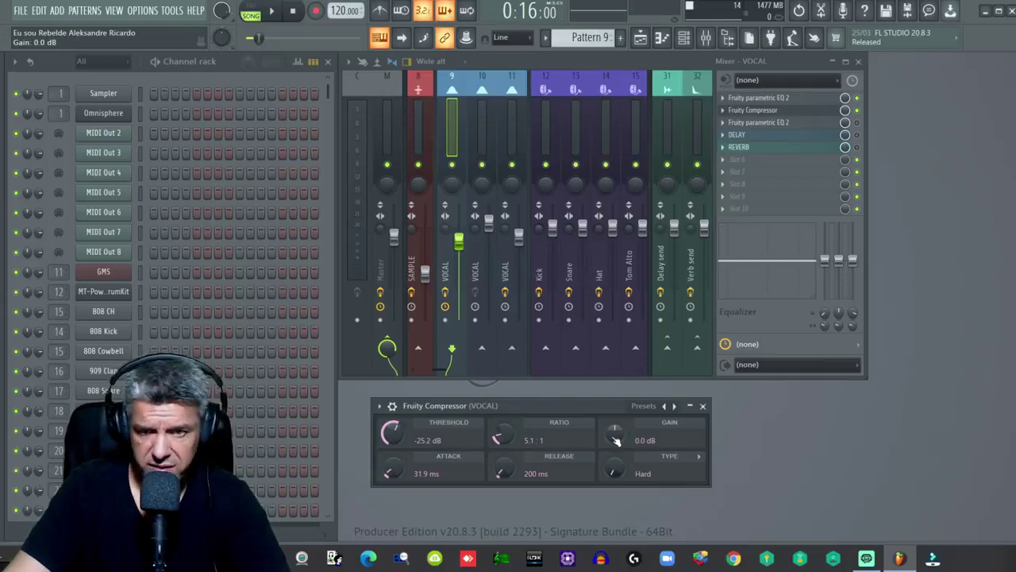
key(space)
drag(615, 432, 615, 413)
key(space)
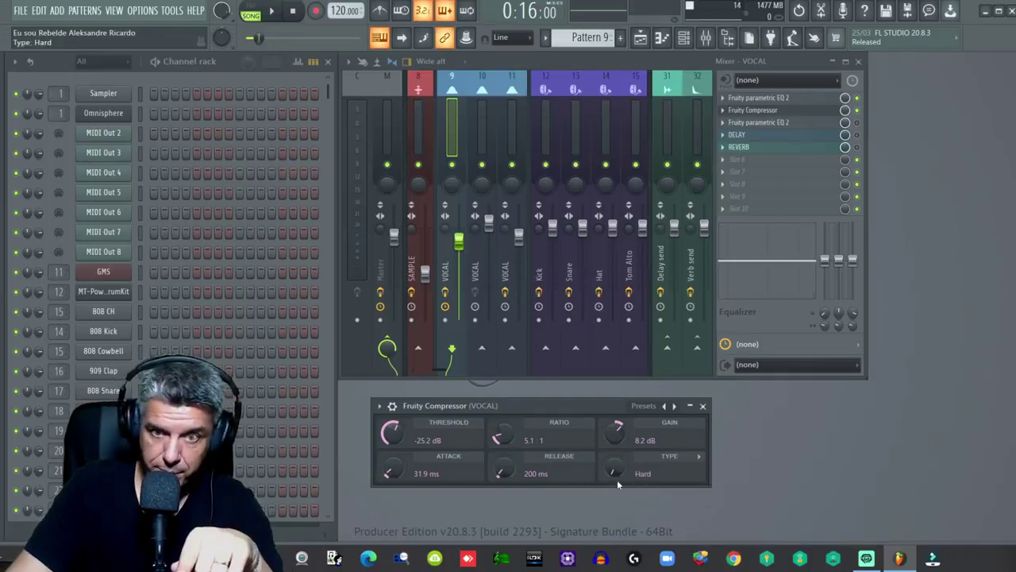
Try the compressor's Vintage and Soft types and return the type to Hard
drag(620, 474, 620, 465)
scroll(623, 474, up, 1)
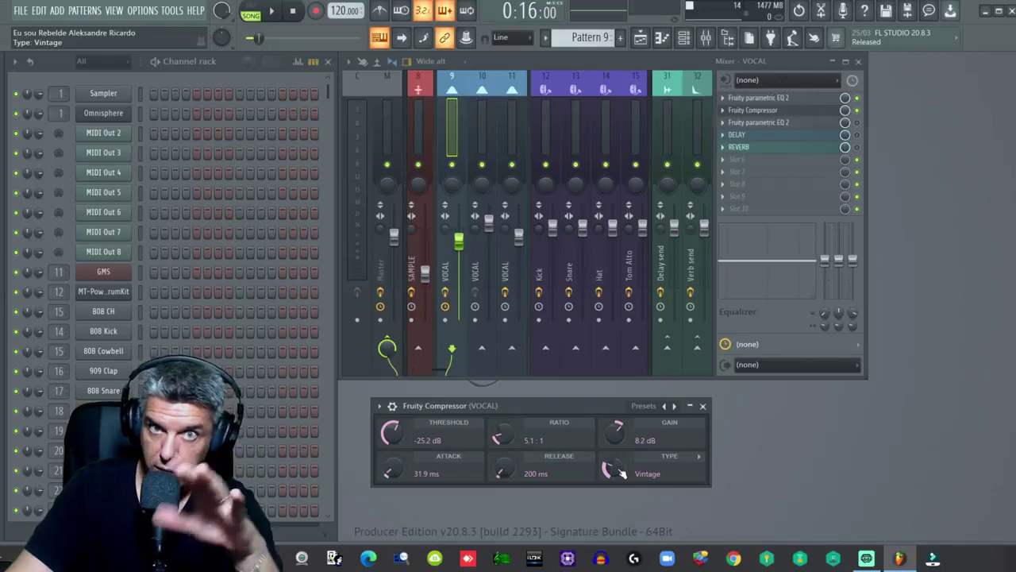
scroll(612, 468, up, 1)
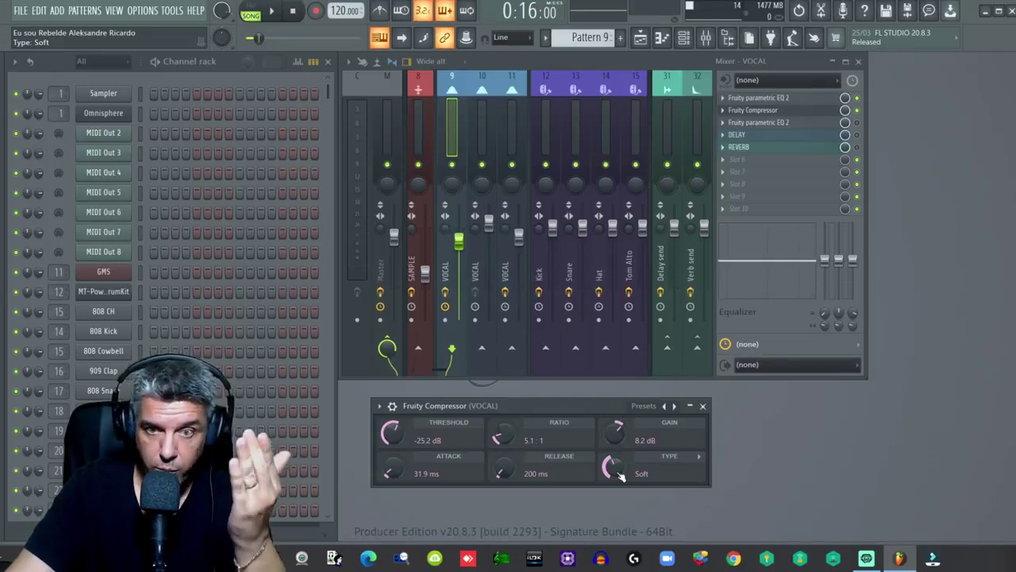
drag(621, 476, 624, 478)
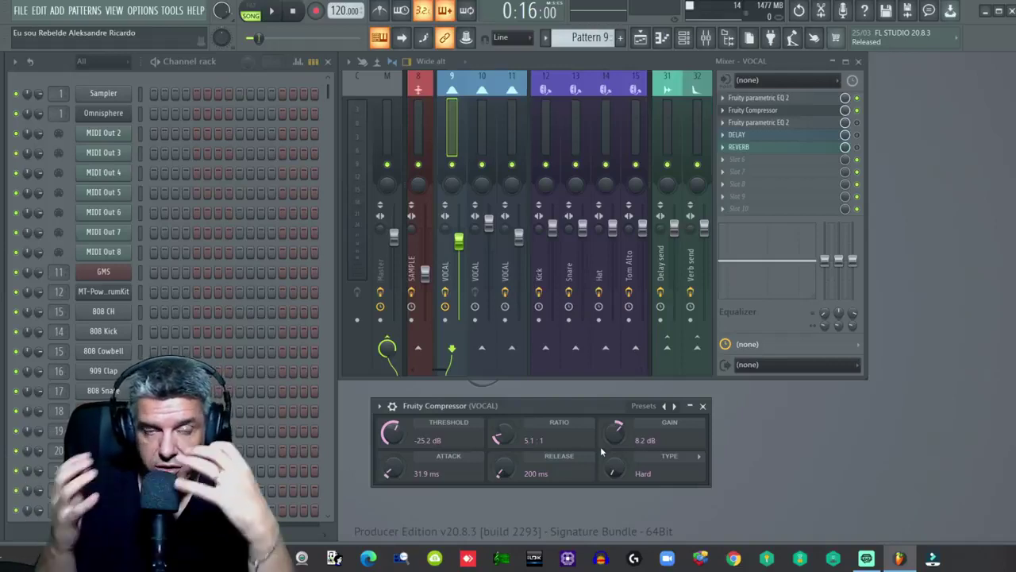
Open the second Fruity parametric EQ 2 on the VOCAL track and load its Vocal Presence preset
click(756, 125)
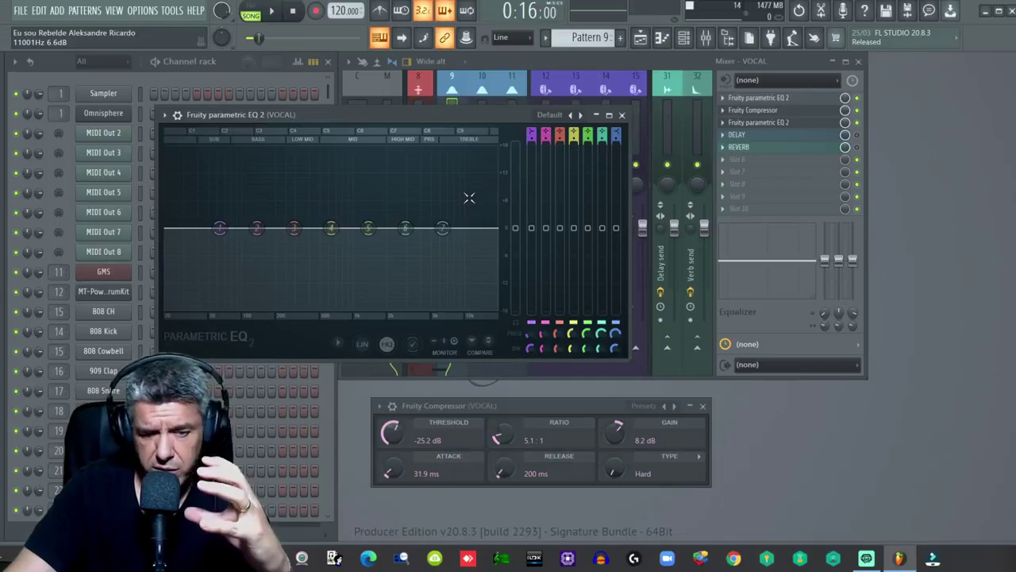
click(550, 116)
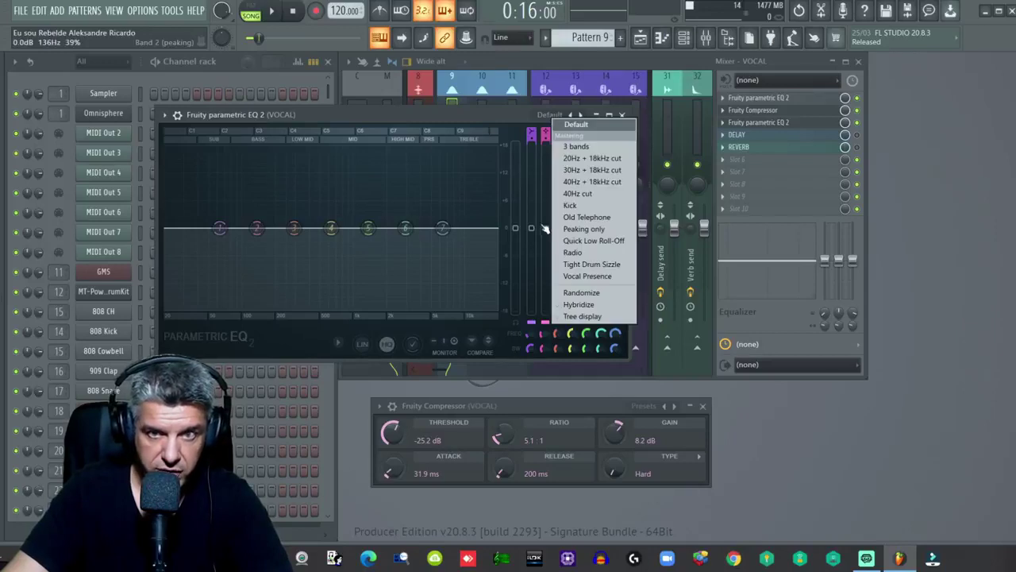
click(600, 278)
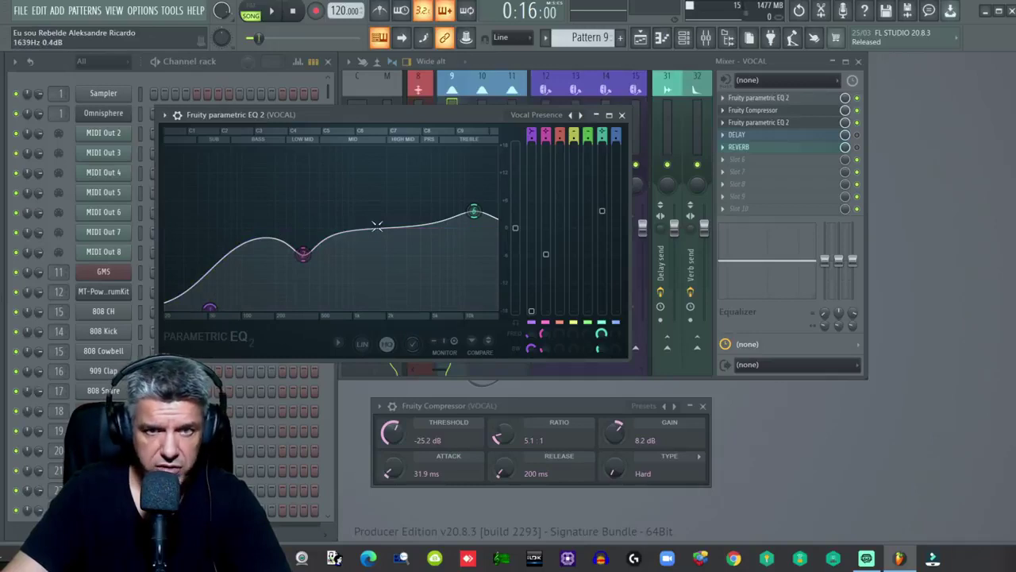
Play the vocal while moving EQ band 1 to about 81 Hz and making the band 2 cut shallower
key(space)
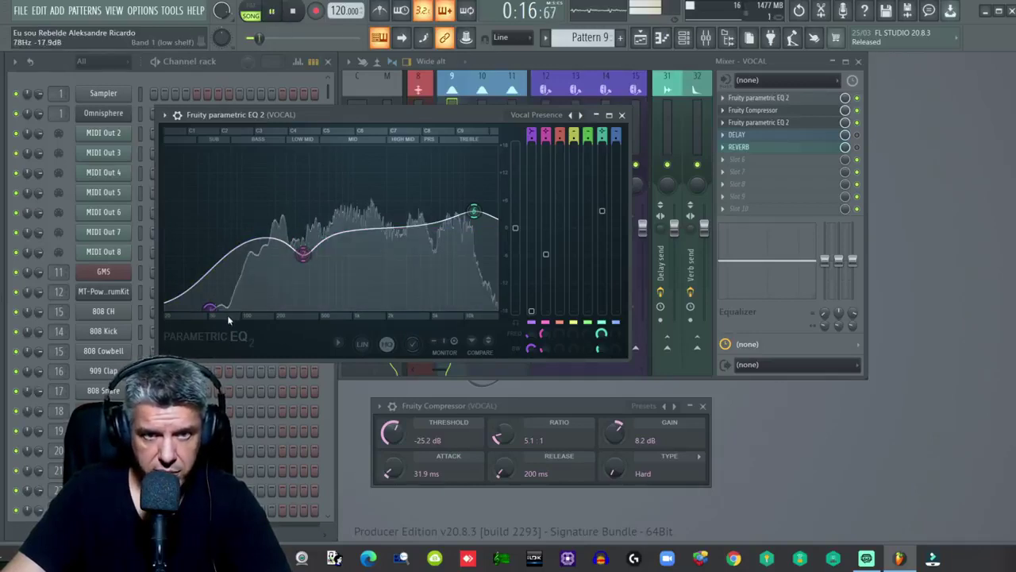
drag(211, 311, 232, 307)
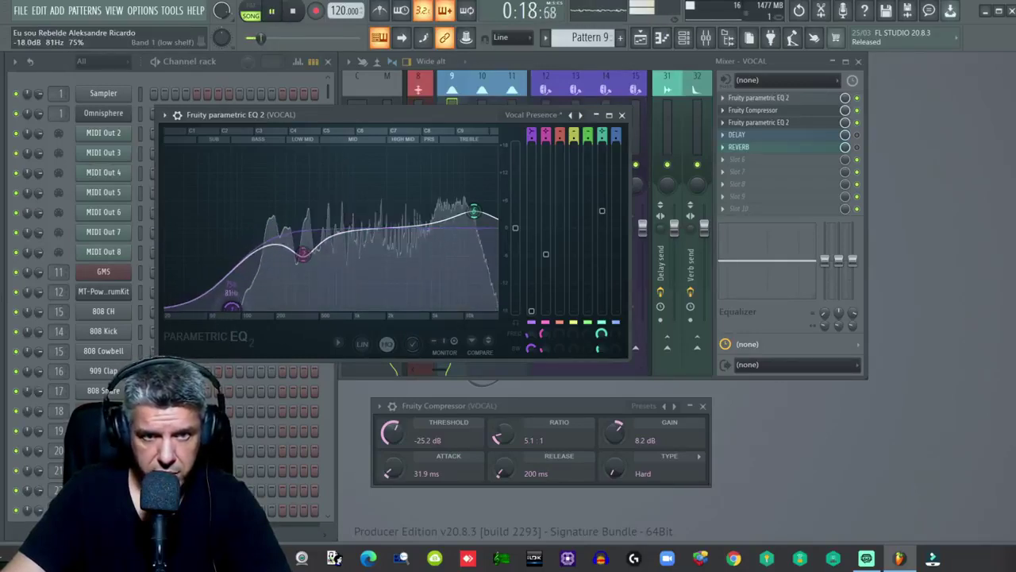
mouse_move(303, 253)
mouse_down()
mouse_move(298, 229)
mouse_move(302, 243)
mouse_up()
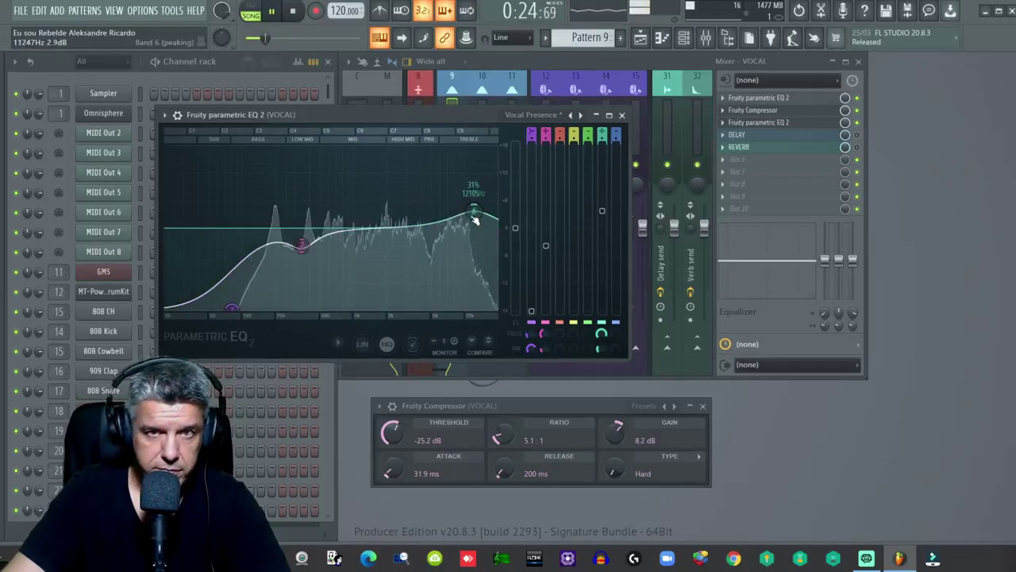
Reduce EQ band 6's boost and move it to about 7958 Hz with a 39% bandwidth, then stop playback and close the EQ
drag(475, 219, 458, 218)
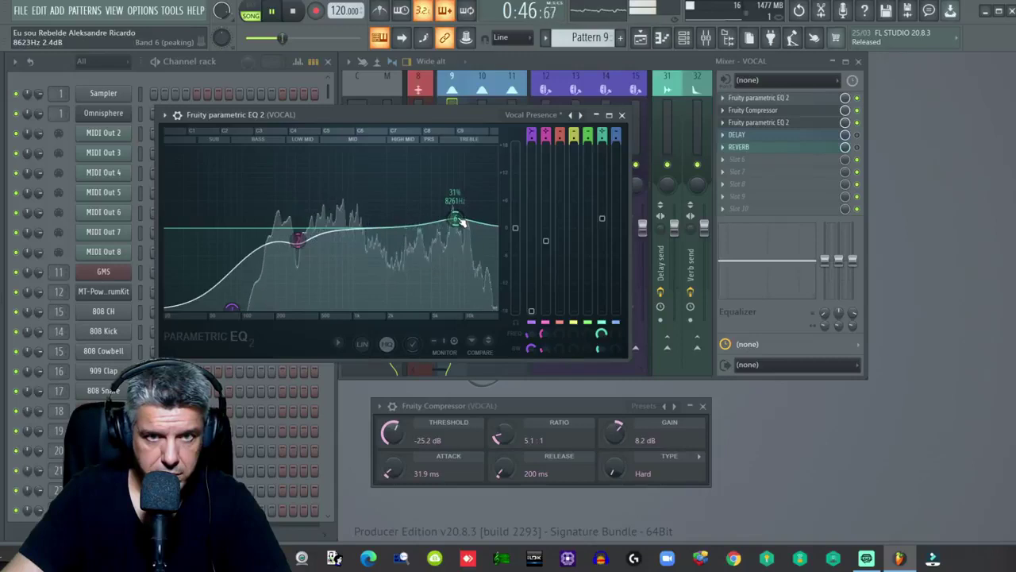
key(space)
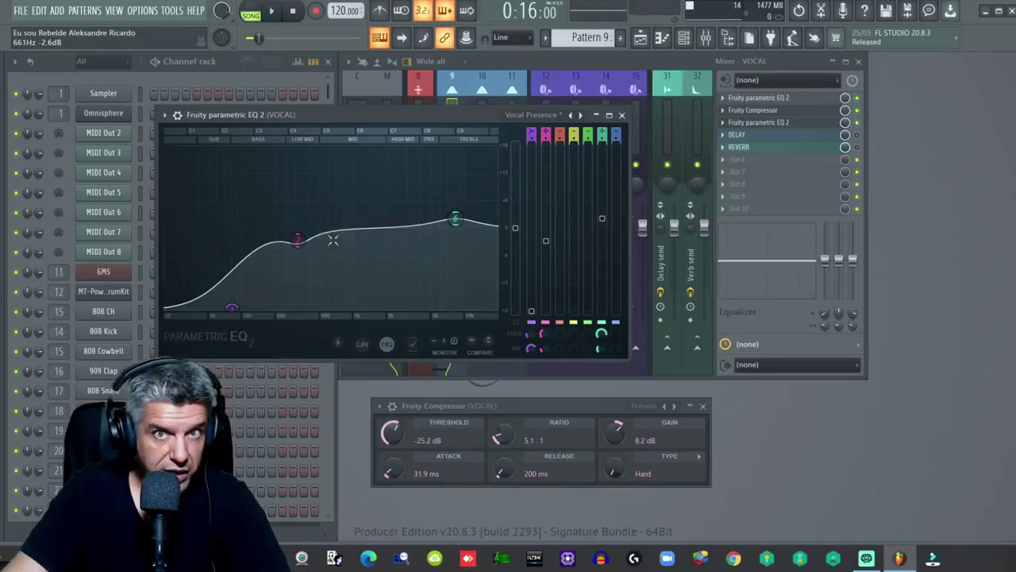
mouse_move(456, 220)
mouse_down()
mouse_move(455, 299)
mouse_move(470, 305)
mouse_move(405, 228)
mouse_move(453, 216)
mouse_up()
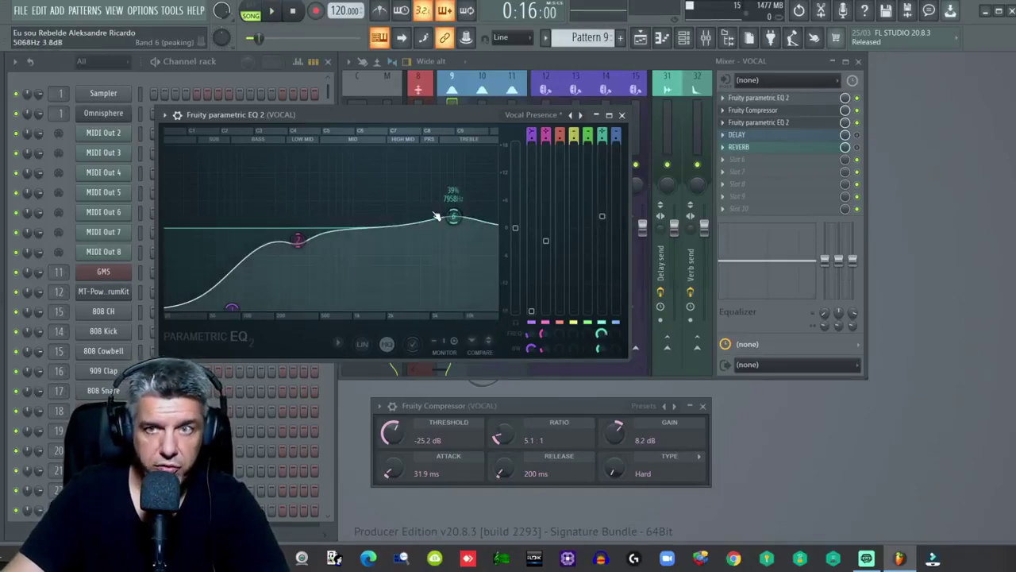
click(623, 116)
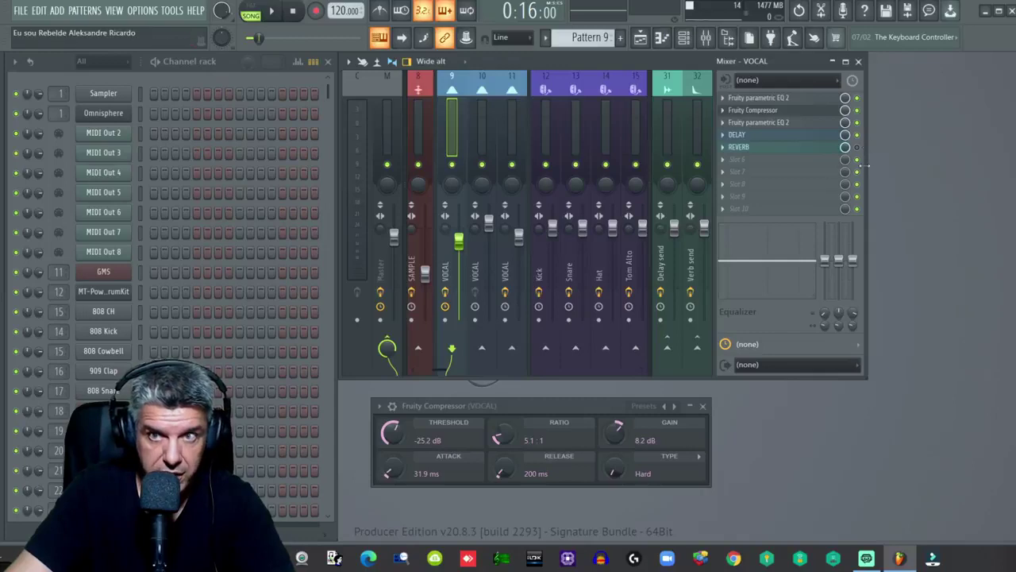
Replace the DELAY effect in slot 4 of the VOCAL track with an empty Patcher
click(723, 134)
mouse_move(743, 148)
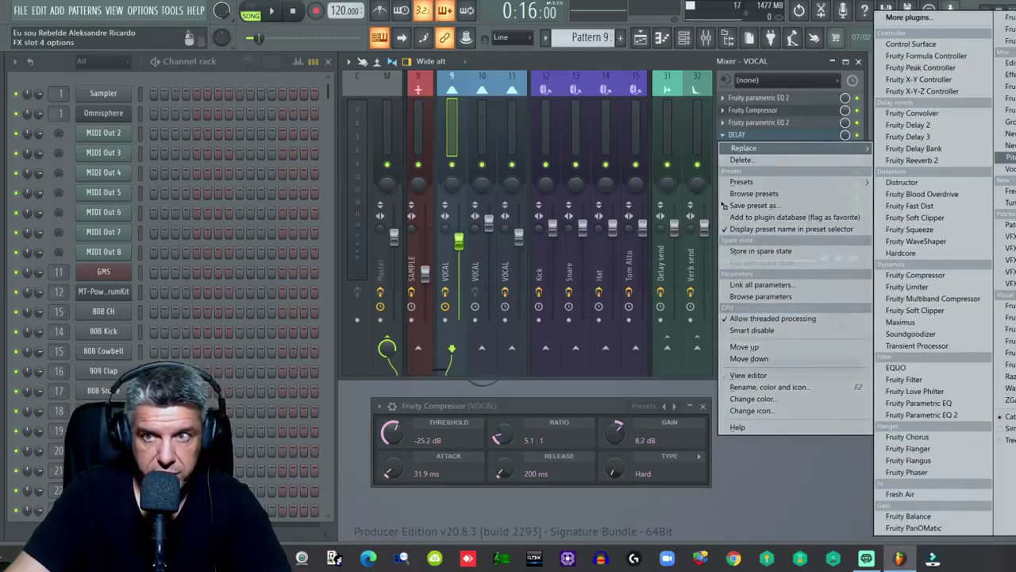
click(1007, 157)
Connect From FL Studio to To FL Studio in the DELAY Patcher and load its 1K Delay preset
drag(321, 329, 459, 328)
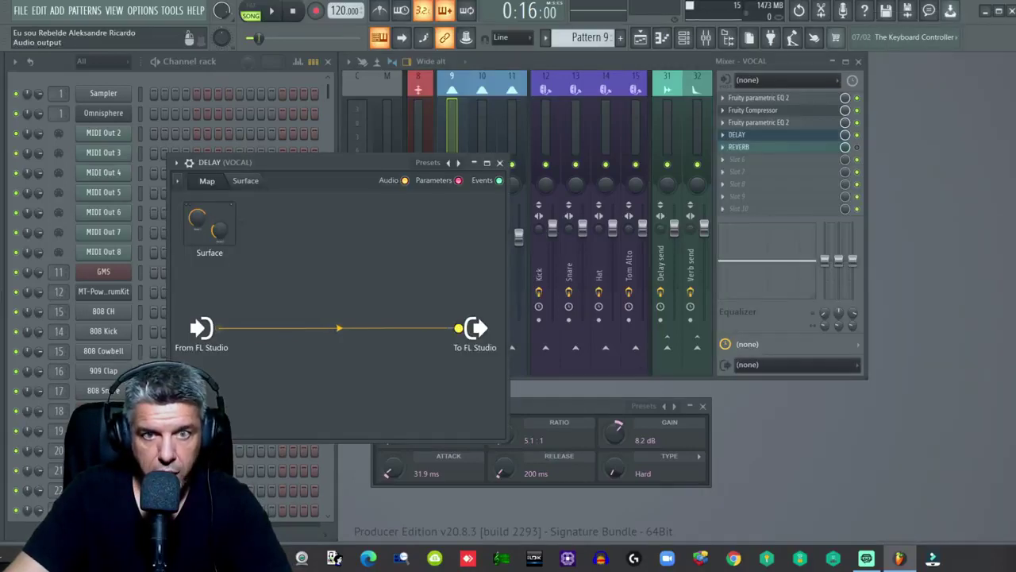
drag(392, 167, 389, 141)
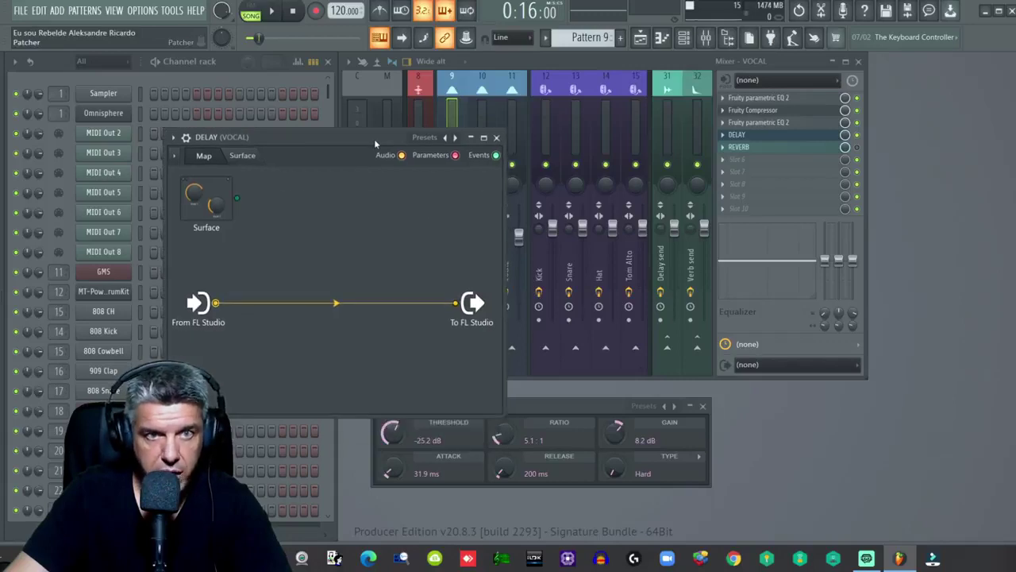
click(425, 136)
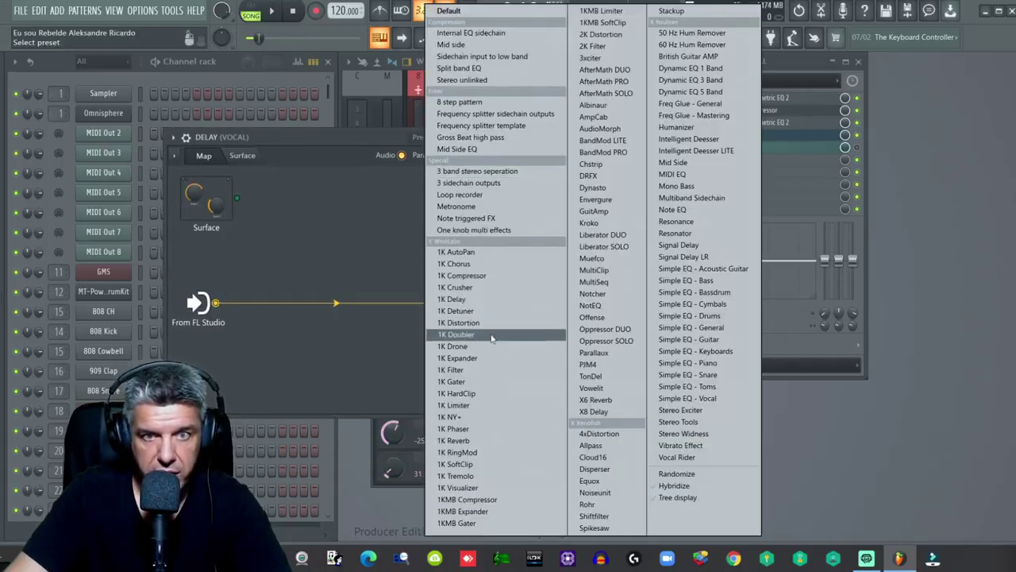
drag(459, 299, 447, 338)
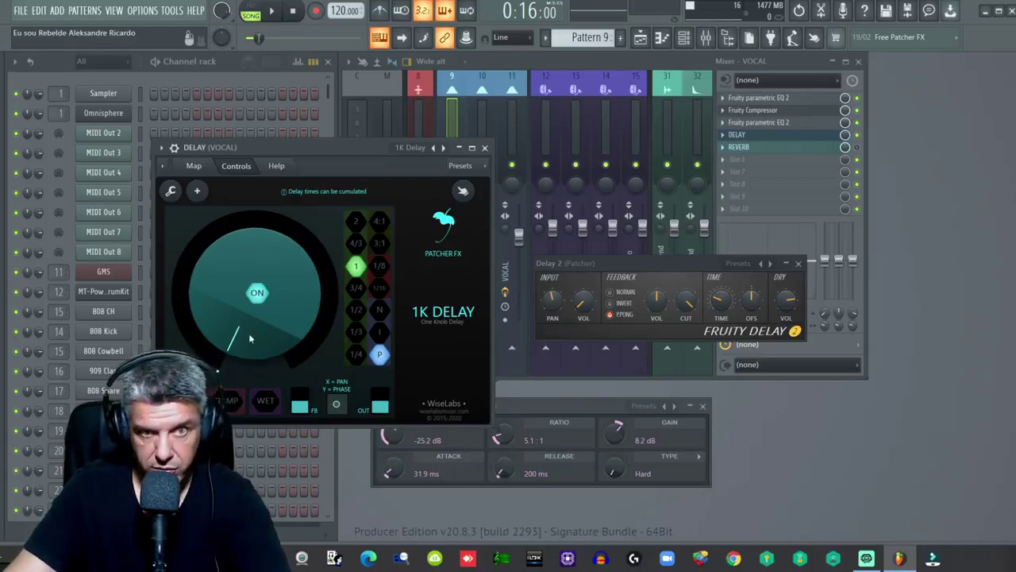
Switch the 1K Delay effect off and on again
mouse_move(216, 370)
mouse_down()
mouse_move(181, 301)
mouse_move(210, 355)
mouse_up()
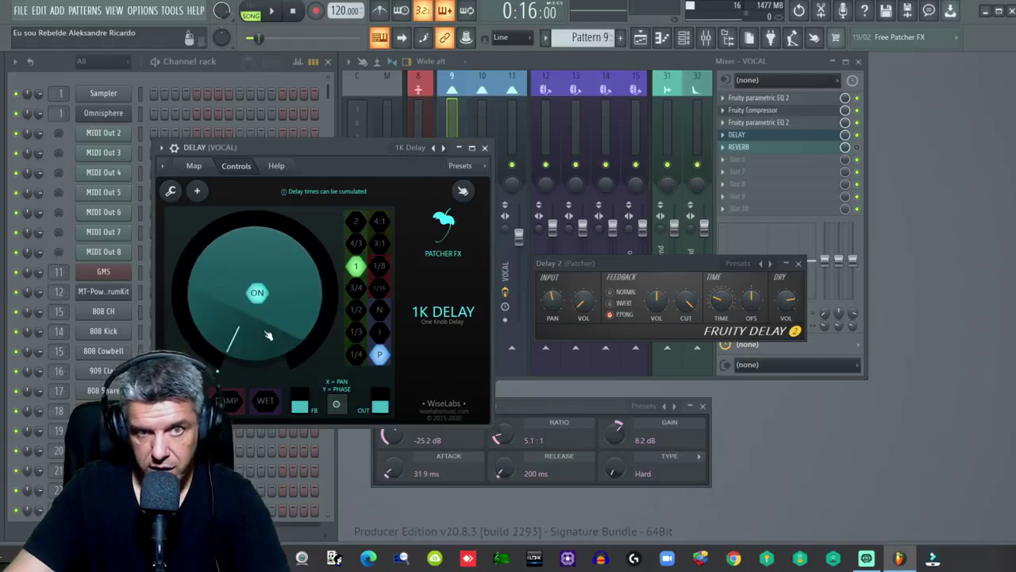
click(258, 292)
click(258, 292)
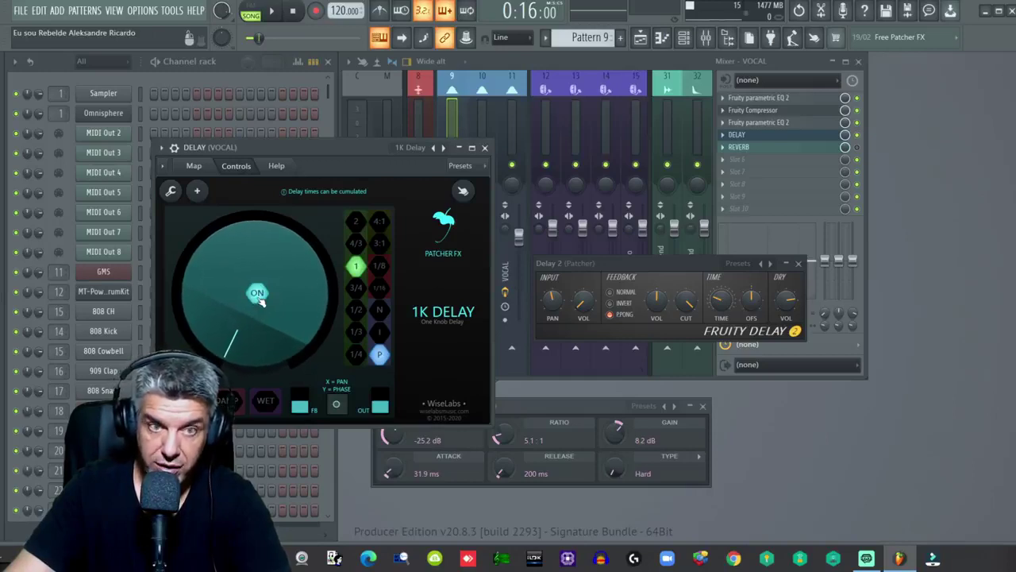
click(258, 293)
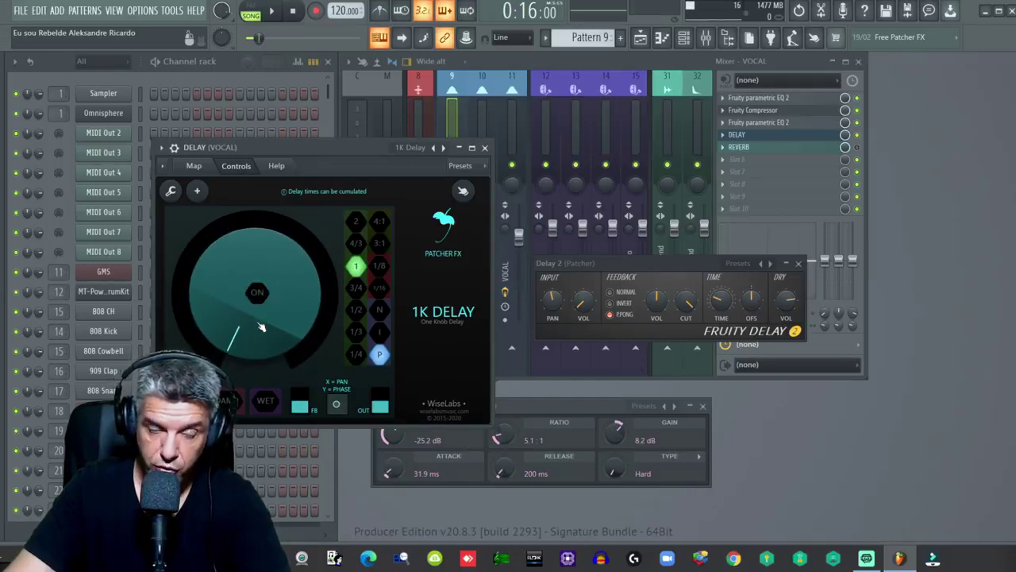
click(257, 292)
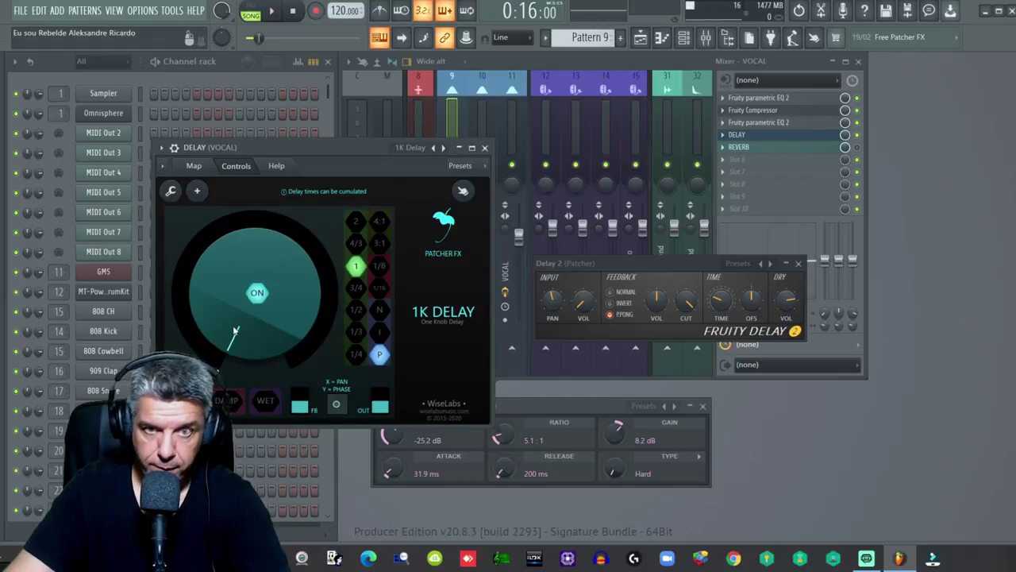
Play the vocal while raising the 1K Delay amount slightly above minimum, then stop playback and close the delay
key(space)
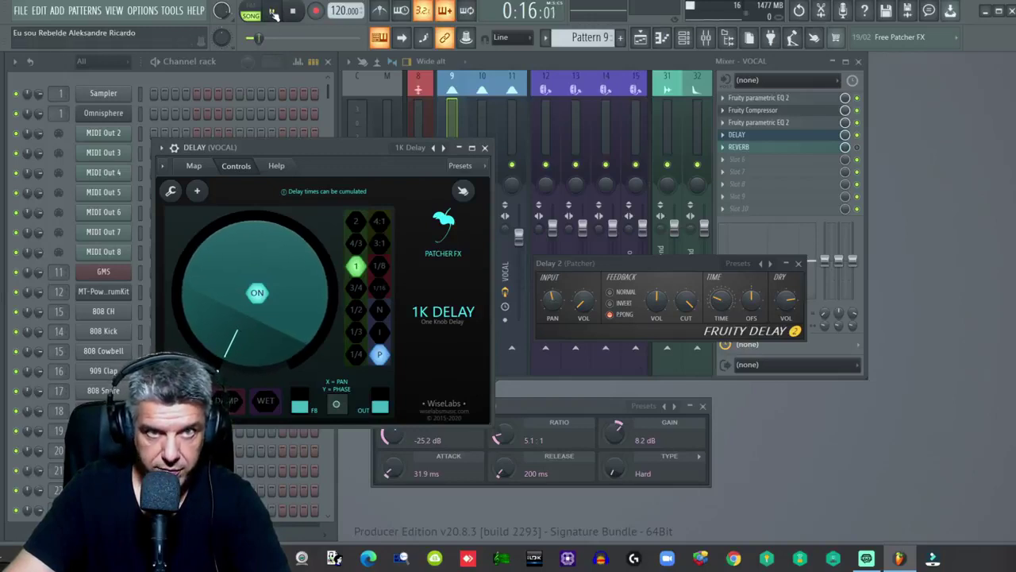
drag(257, 356, 257, 329)
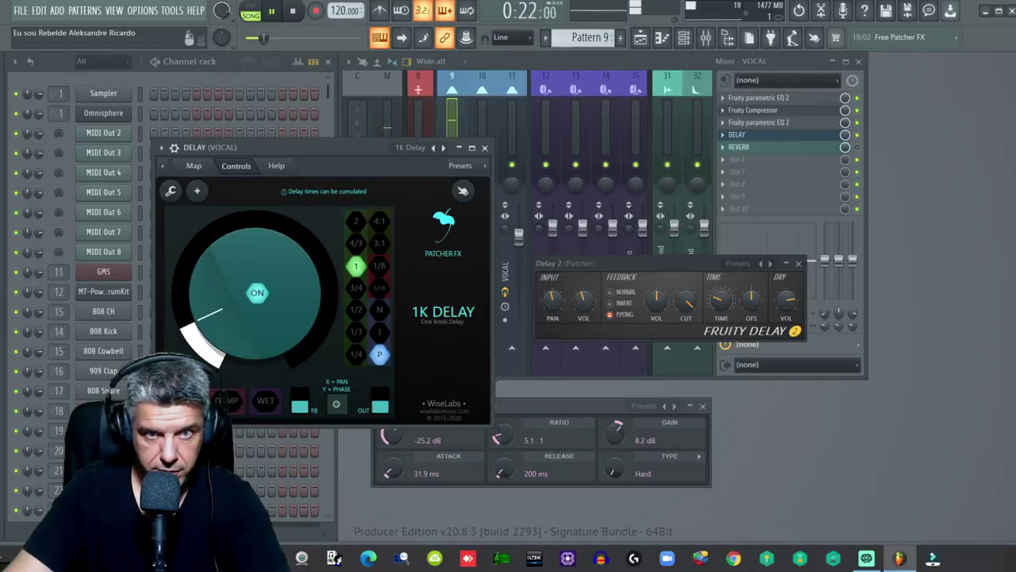
drag(257, 329, 257, 334)
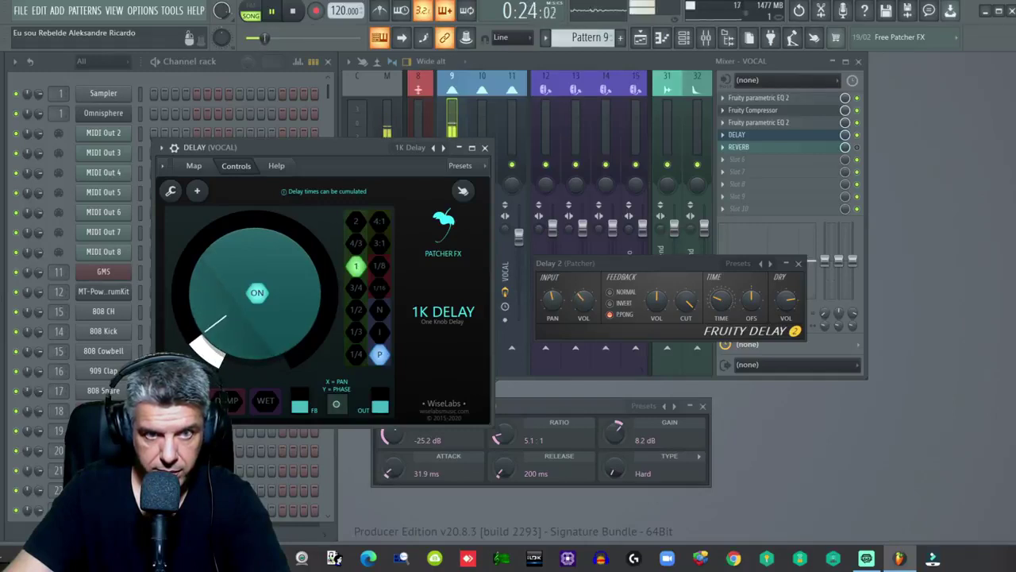
drag(257, 335, 257, 335)
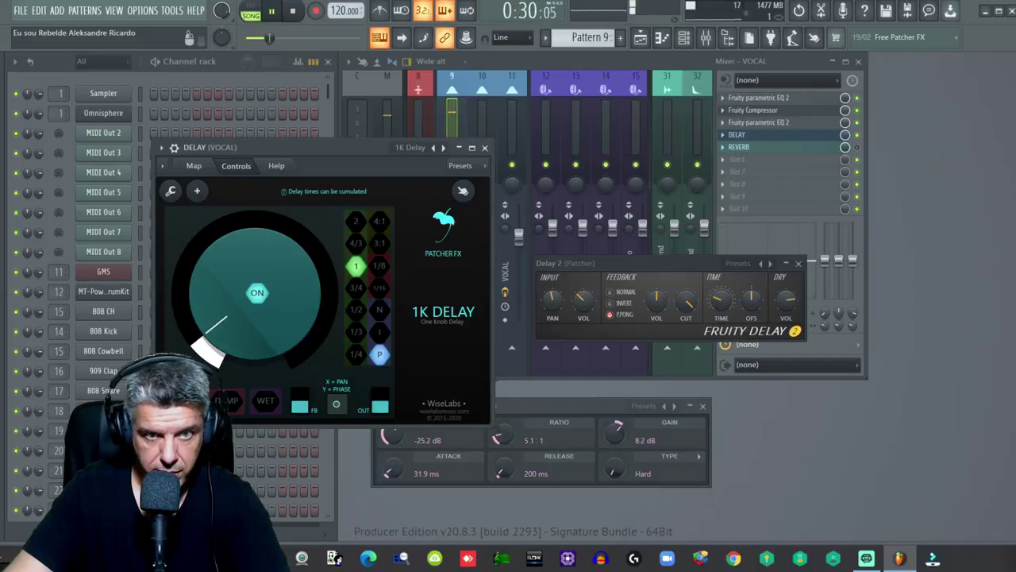
key(space)
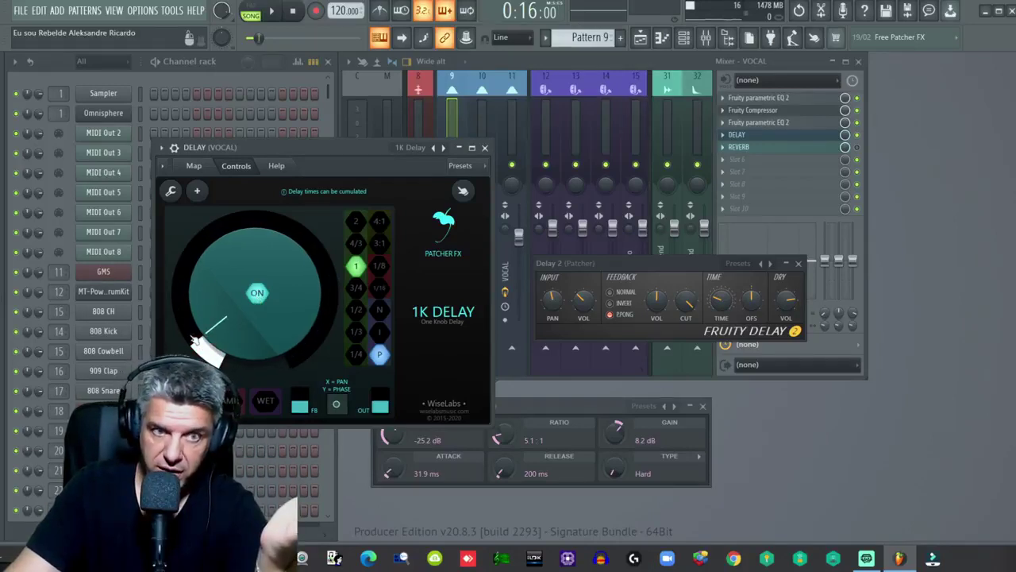
mouse_move(208, 352)
mouse_down()
mouse_move(332, 306)
mouse_move(286, 359)
mouse_move(329, 294)
mouse_move(294, 357)
mouse_move(238, 222)
mouse_move(214, 359)
mouse_move(200, 346)
mouse_up()
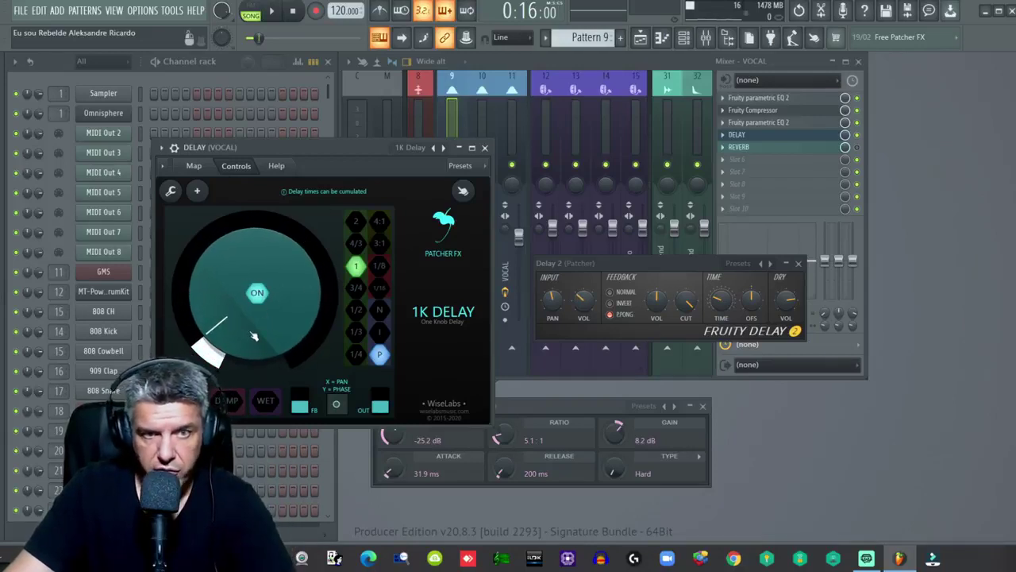
mouse_move(251, 343)
mouse_down()
mouse_move(251, 313)
mouse_move(251, 346)
mouse_up()
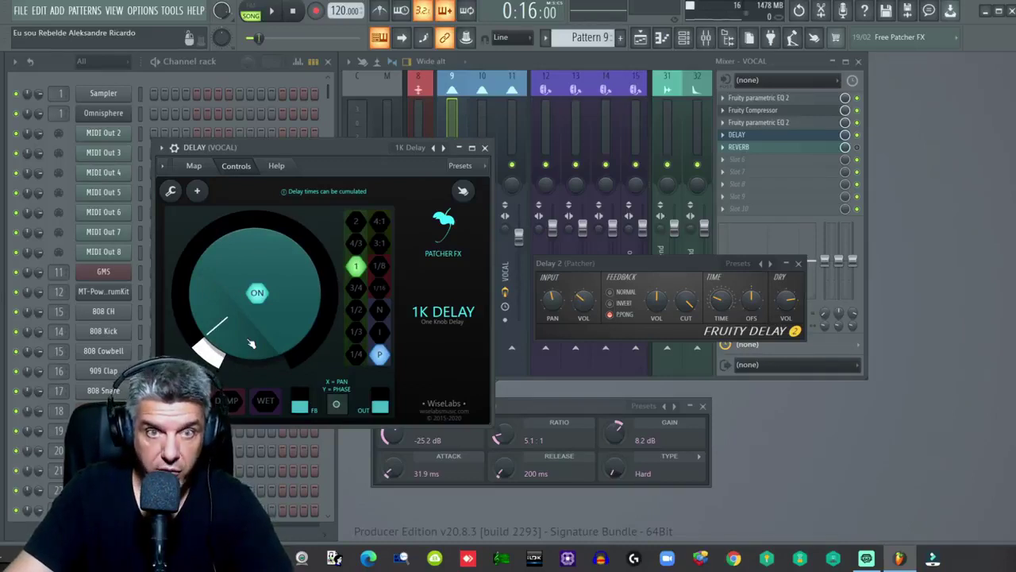
click(485, 148)
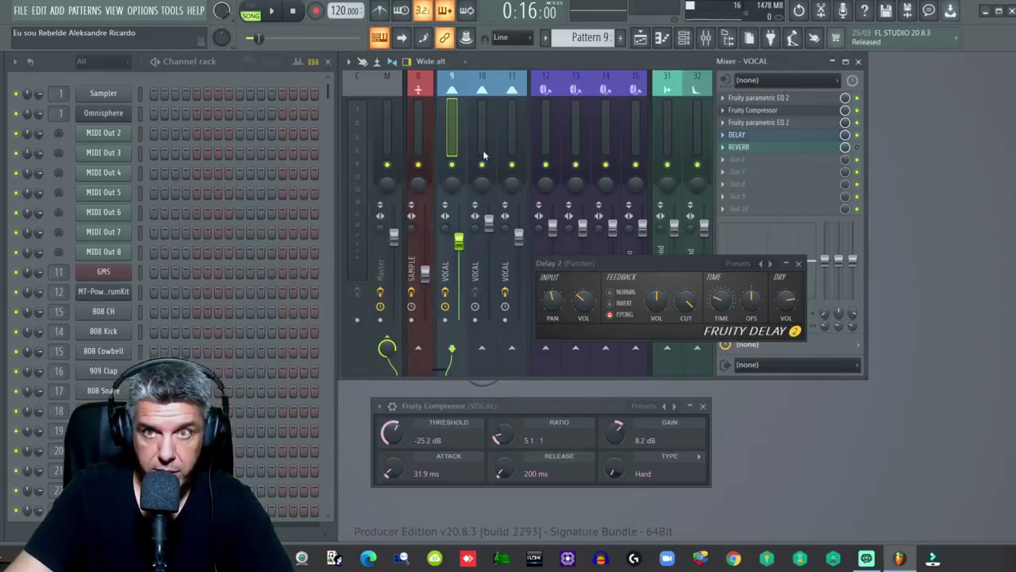
Open the REVERB effect in slot 5 of the VOCAL track and replace it with an empty Patcher
click(744, 149)
right_click(744, 151)
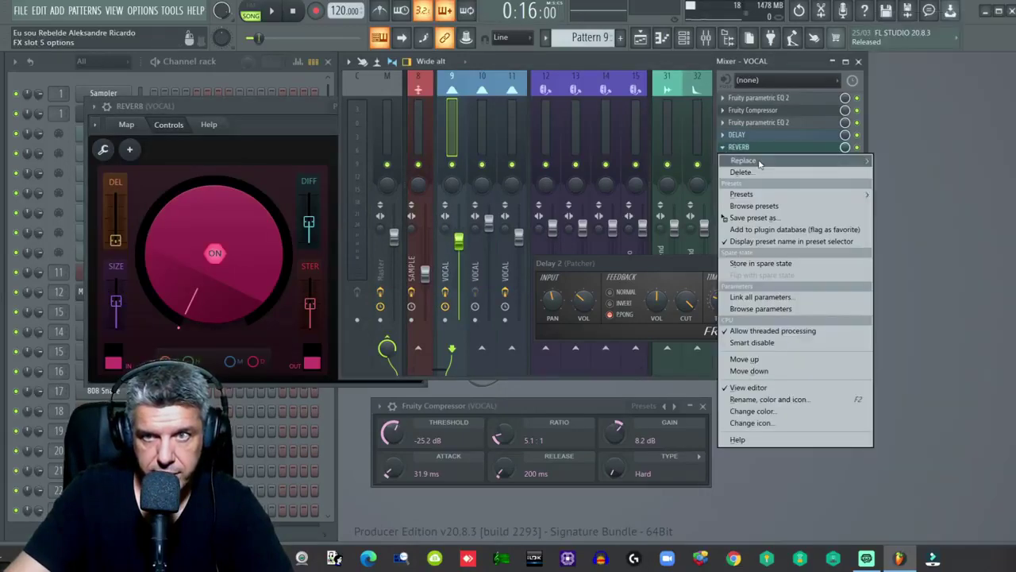
mouse_move(759, 161)
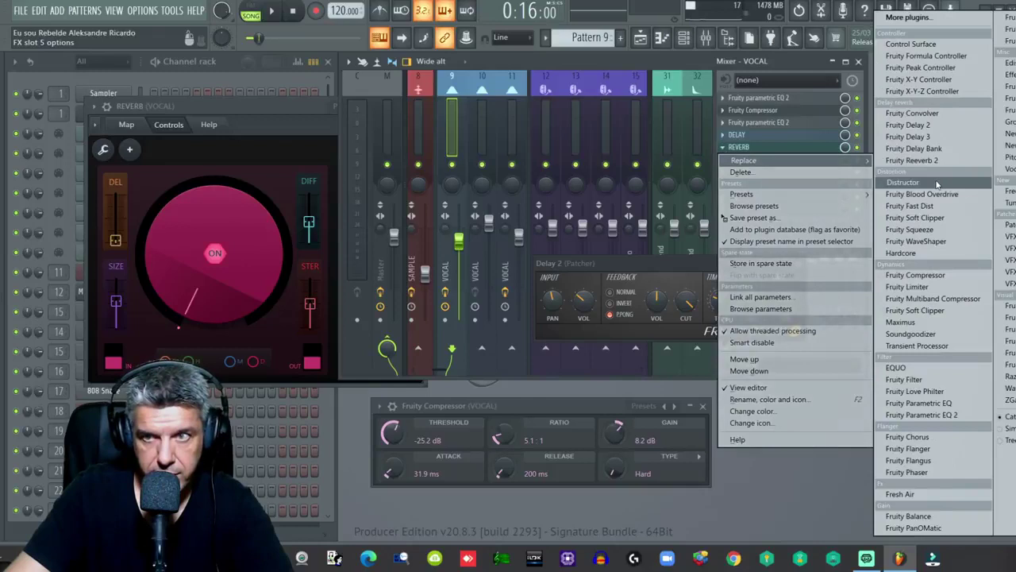
click(1008, 224)
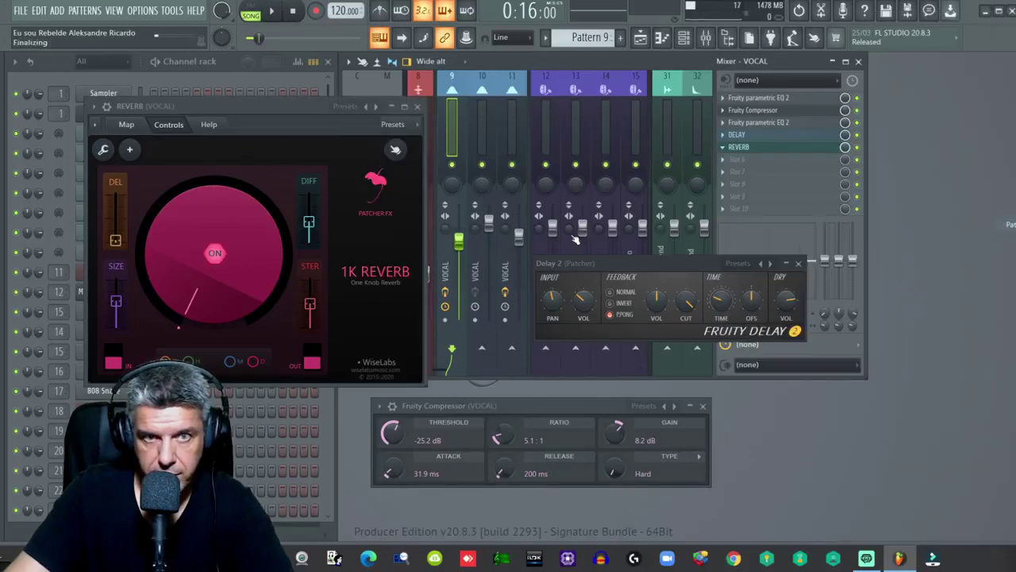
Reconnect From FL Studio to To FL Studio in the REVERB Patcher and load its 1K Reverb preset
drag(141, 277, 375, 272)
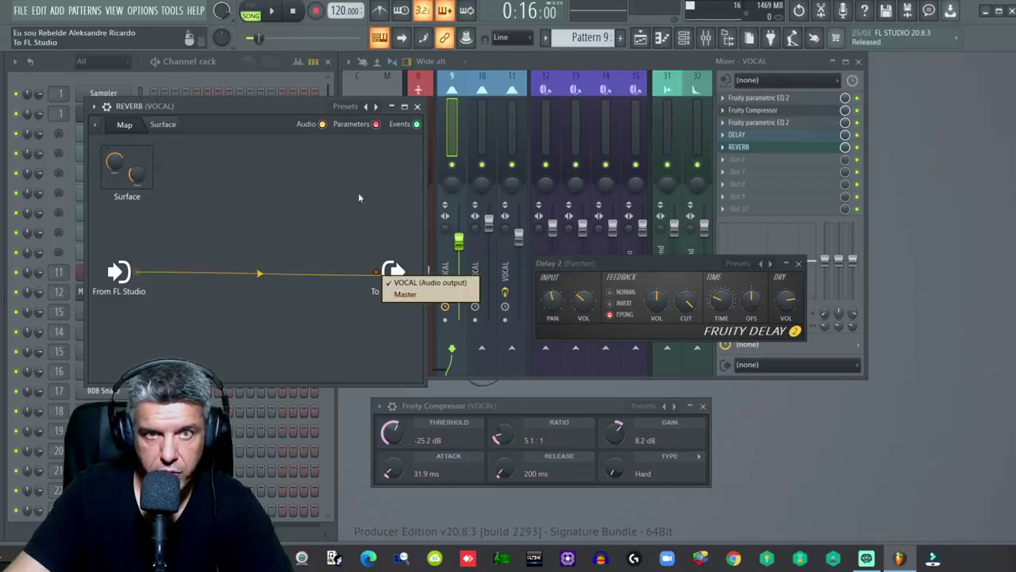
click(369, 279)
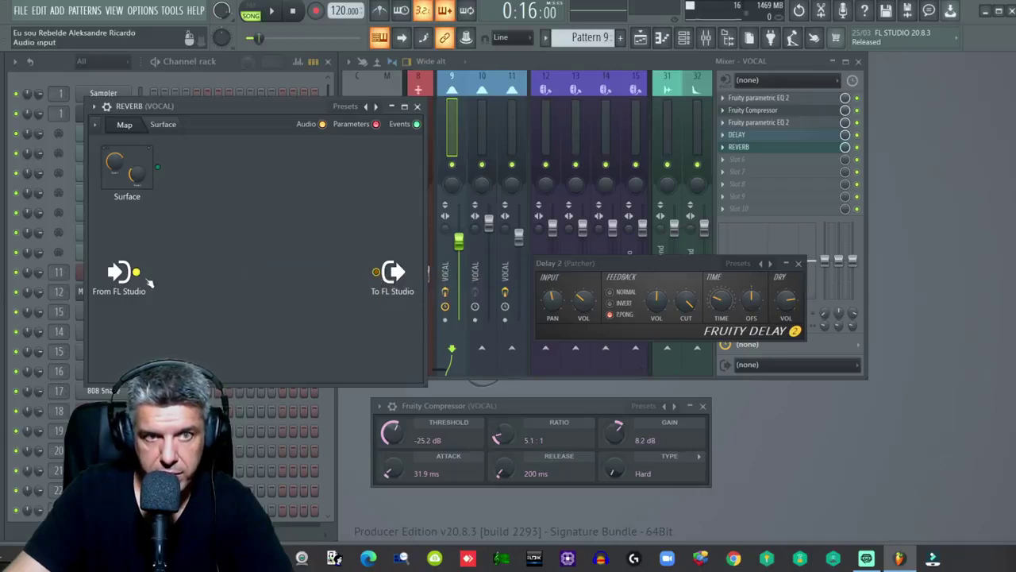
drag(141, 276, 375, 271)
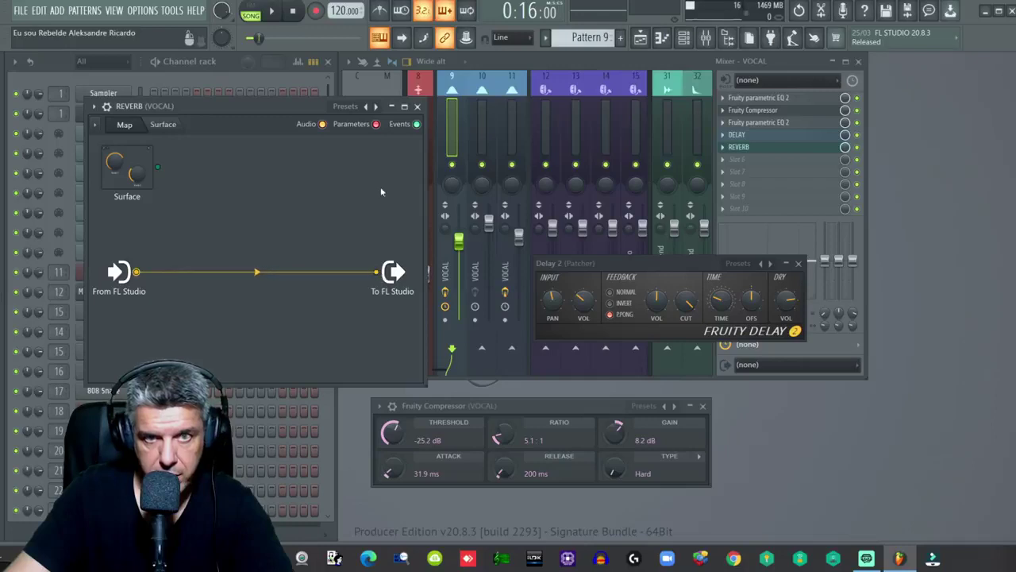
click(357, 109)
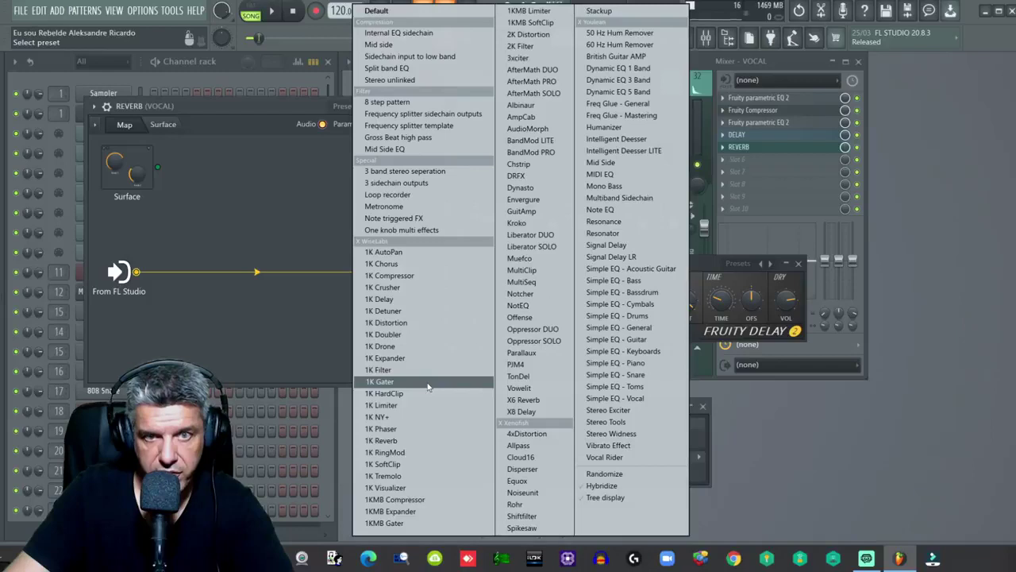
click(423, 440)
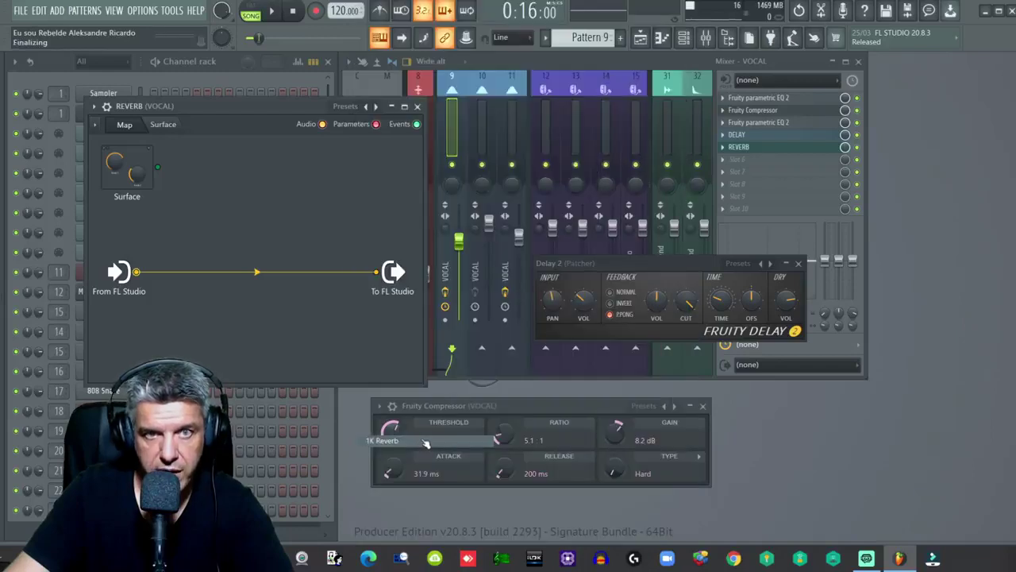
Close the Delay 2 and Fruity Compressor windows and arrange the two reverb windows side by side over the mixer
drag(240, 118, 580, 345)
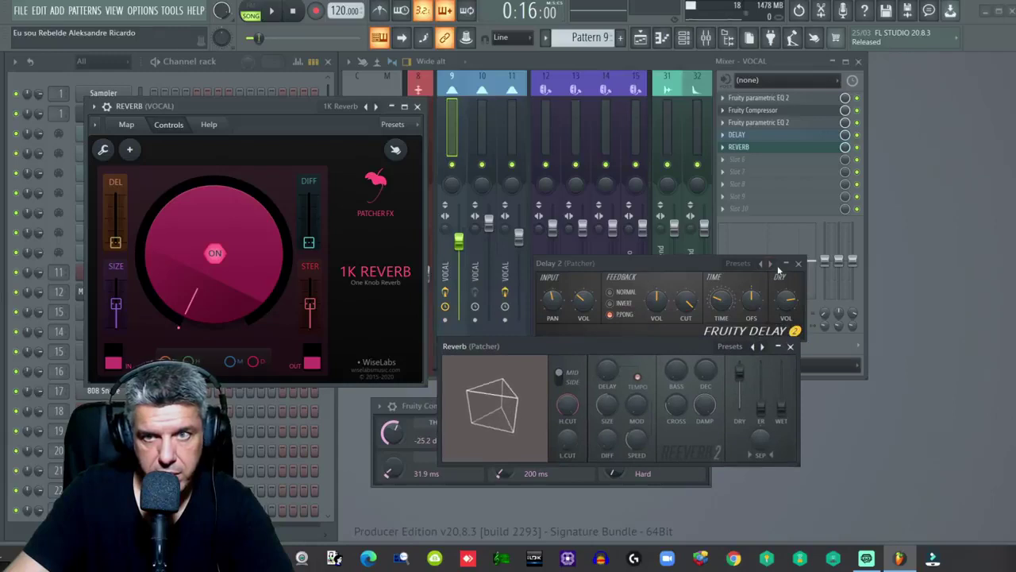
click(800, 262)
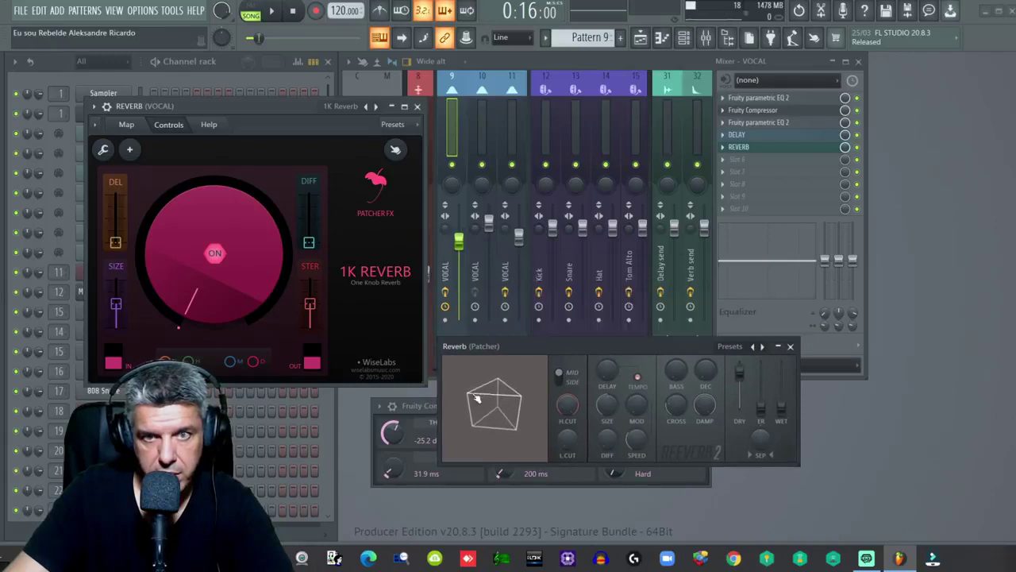
drag(380, 406, 236, 413)
click(417, 414)
drag(603, 346, 617, 210)
click(239, 102)
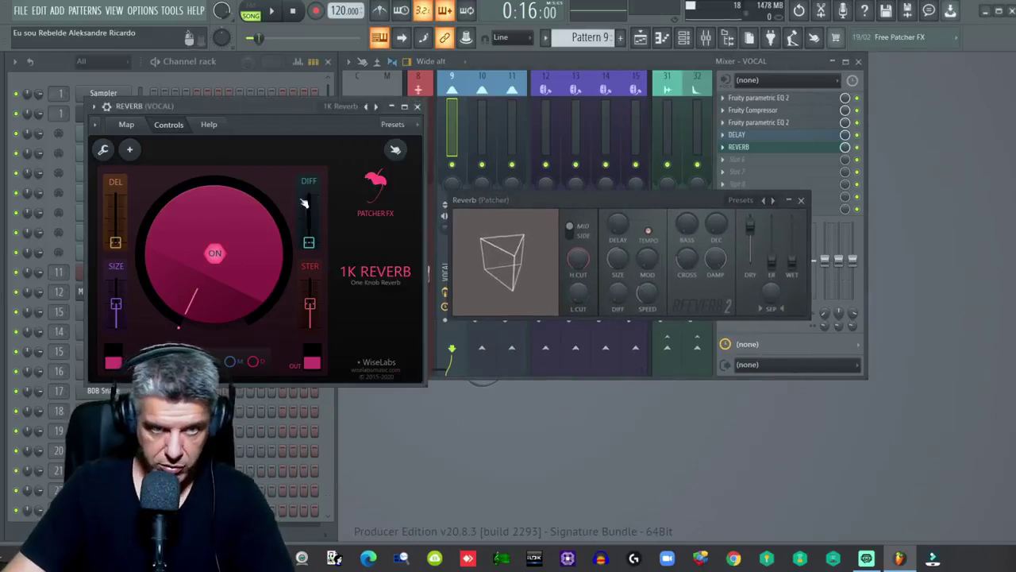
drag(265, 138, 285, 153)
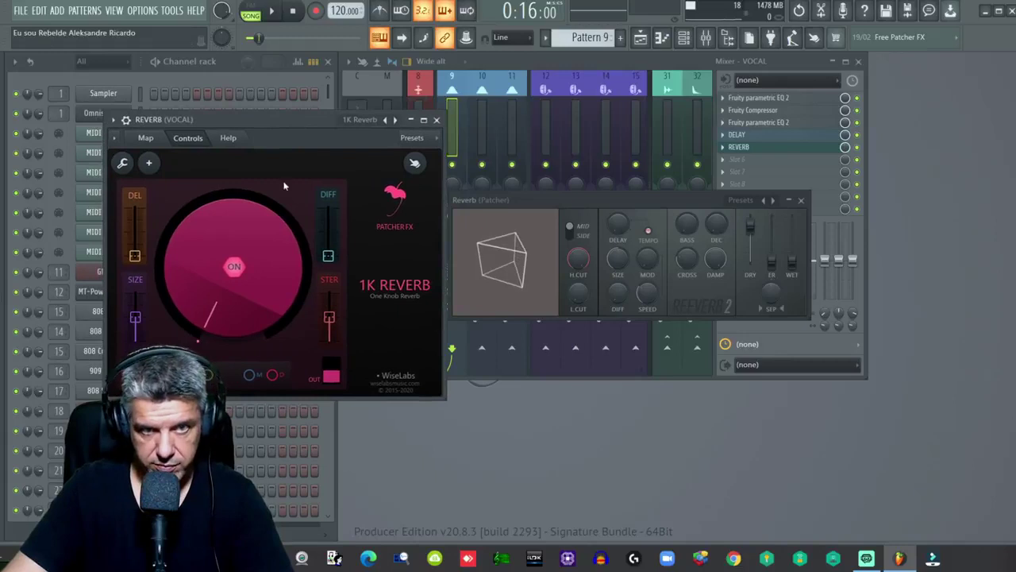
Try a high 1K Reverb amount and return it to minimum
mouse_move(225, 316)
mouse_down()
mouse_move(225, 300)
mouse_move(226, 318)
mouse_up()
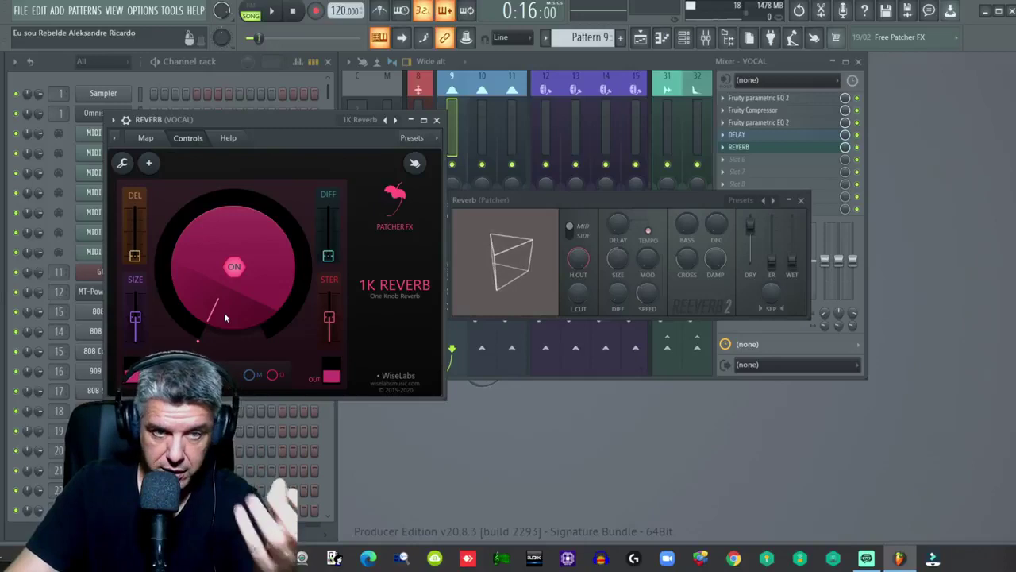
scroll(224, 312, up, 5)
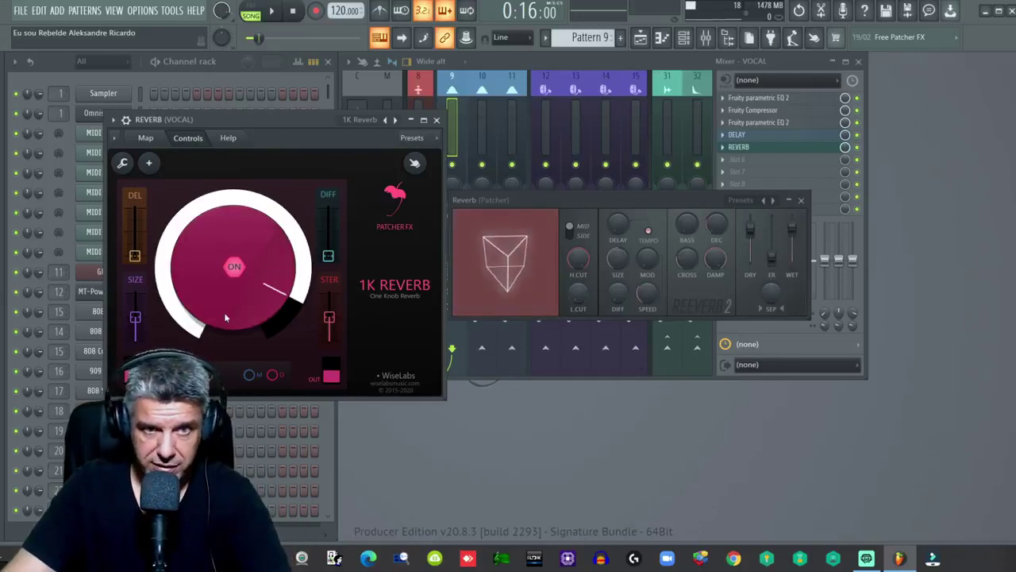
drag(225, 314, 225, 389)
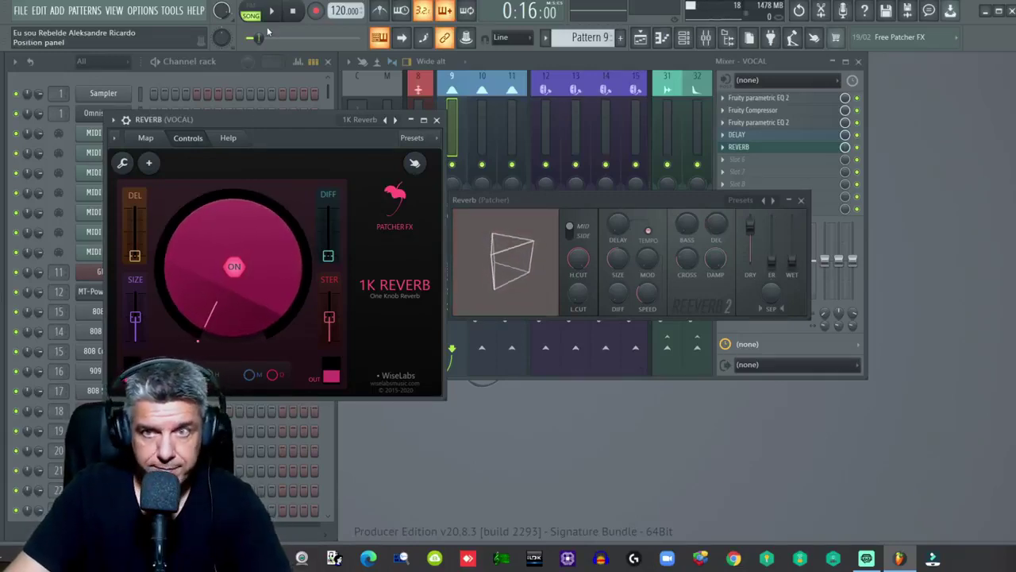
Play the vocal while raising the 1K Reverb amount slightly and increasing its diffusion, then stop and replay it
click(272, 11)
drag(249, 292, 249, 270)
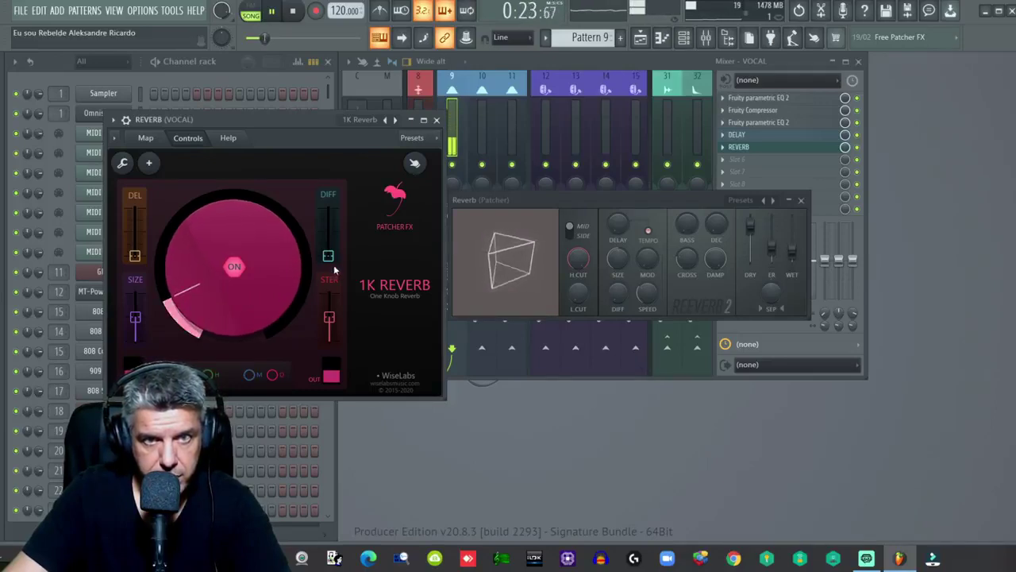
click(293, 12)
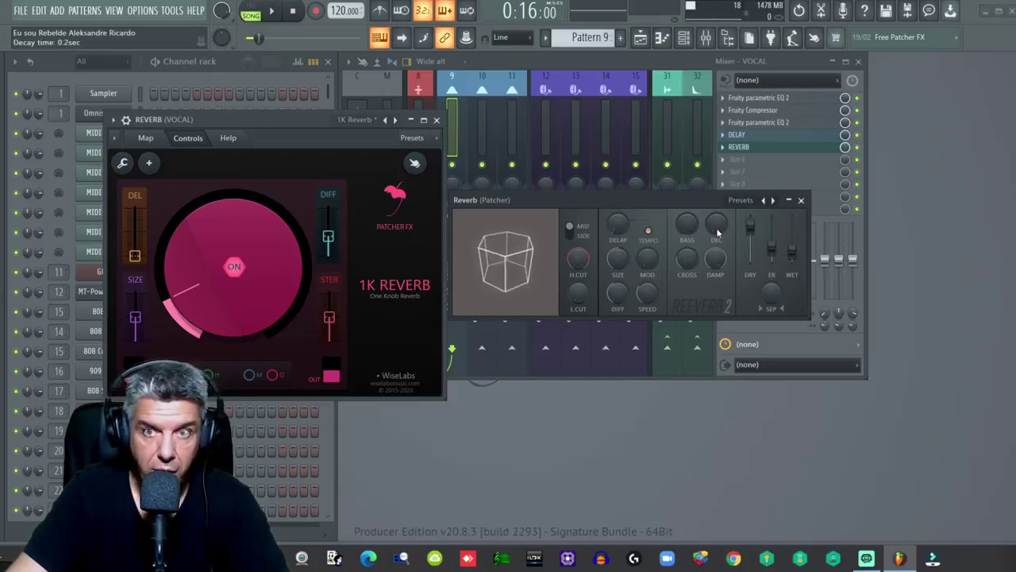
key(space)
scroll(710, 228, up, 3)
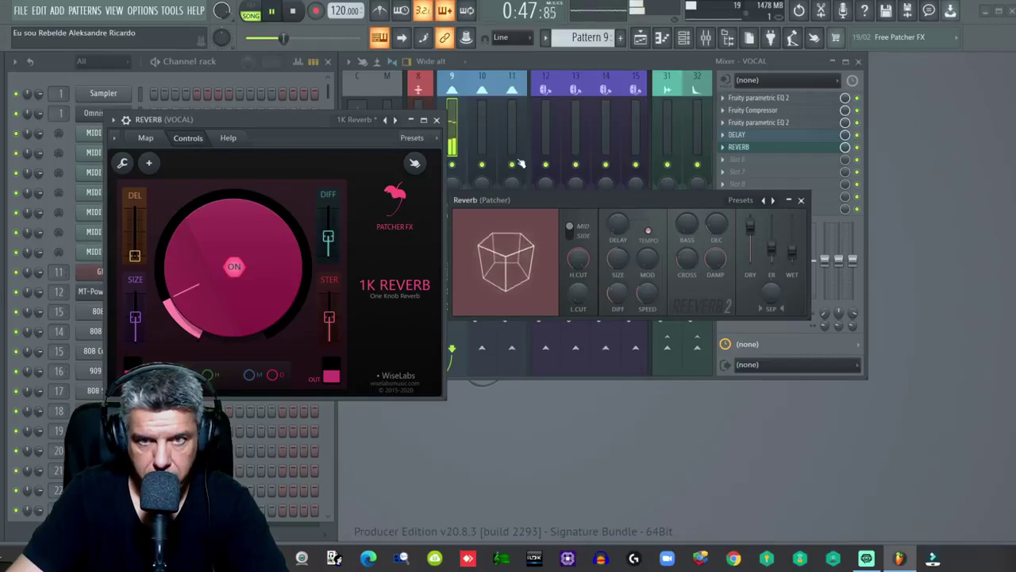
Stop the playback, set the Reverb's diffusion to 30 while replaying the vocal, and stop it again
key(space)
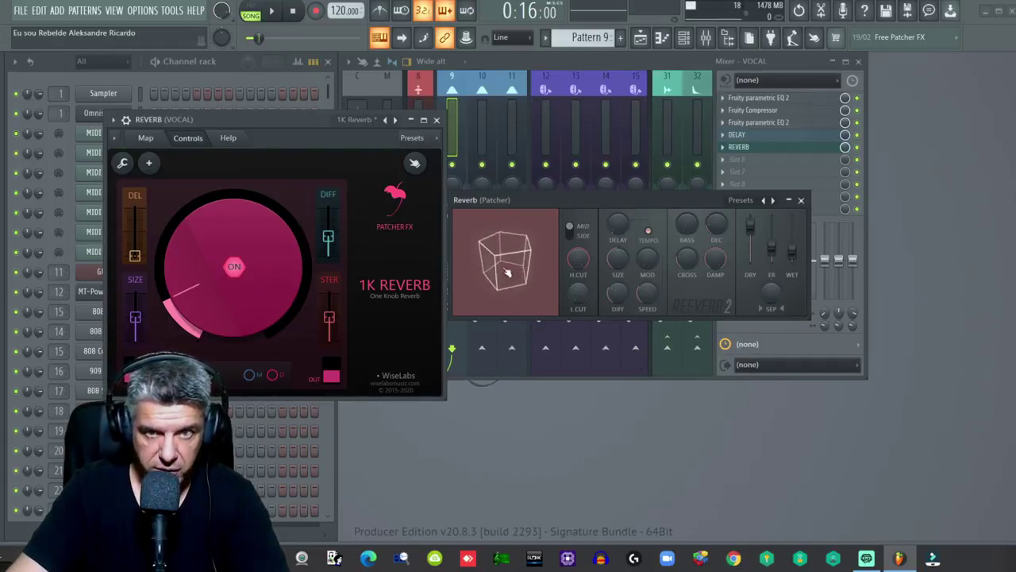
drag(617, 295, 616, 300)
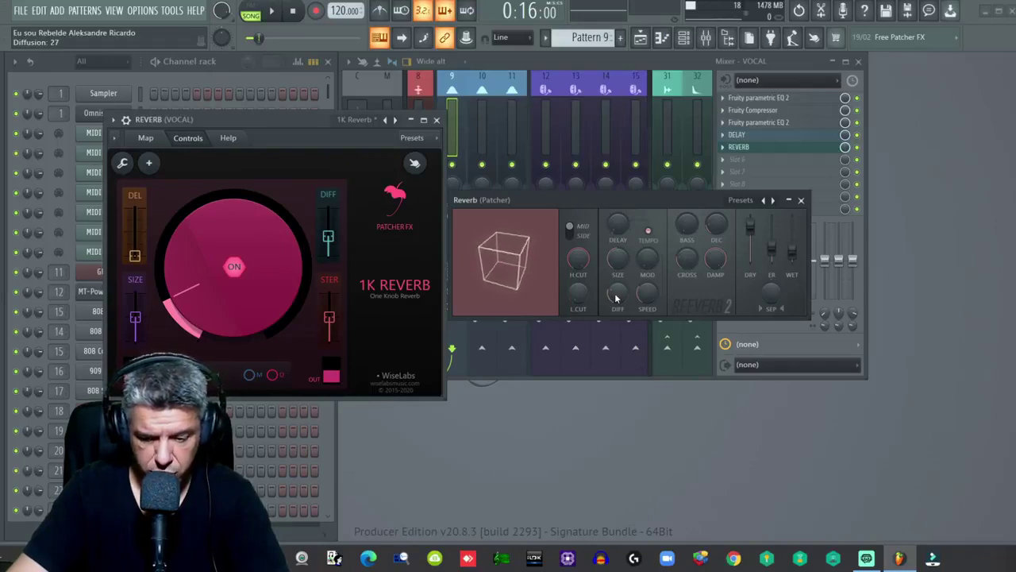
click(270, 14)
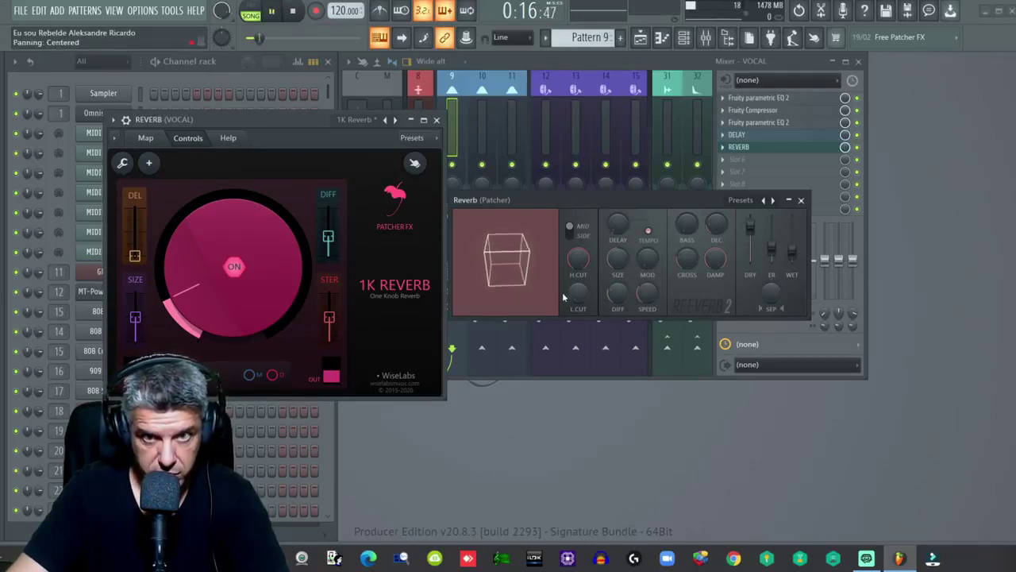
drag(620, 298, 619, 289)
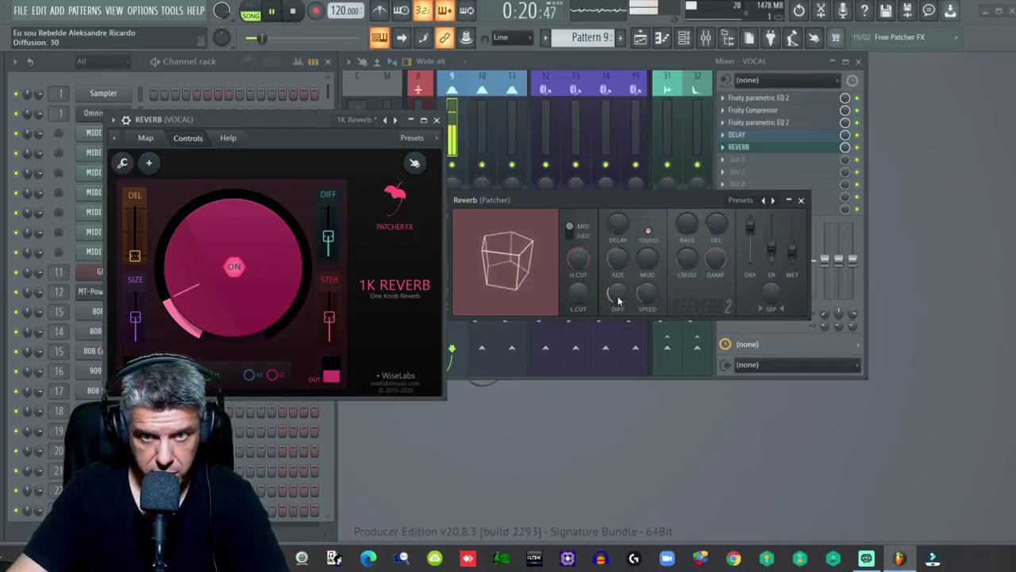
click(294, 14)
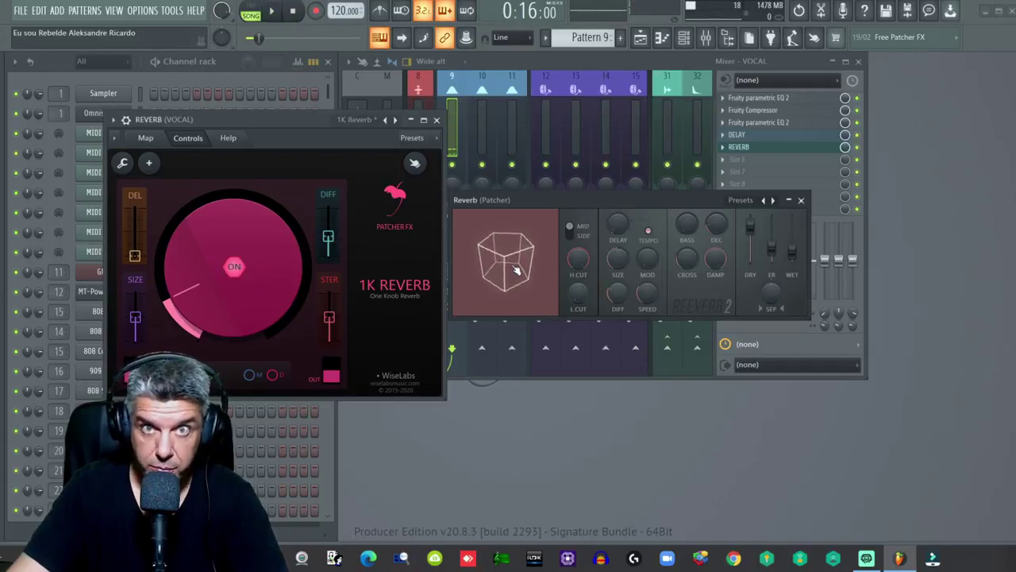
Adjust the Reverb's decay time and play the vocal briefly to hear the change
mouse_move(623, 290)
mouse_down()
mouse_move(623, 238)
mouse_move(623, 290)
mouse_up()
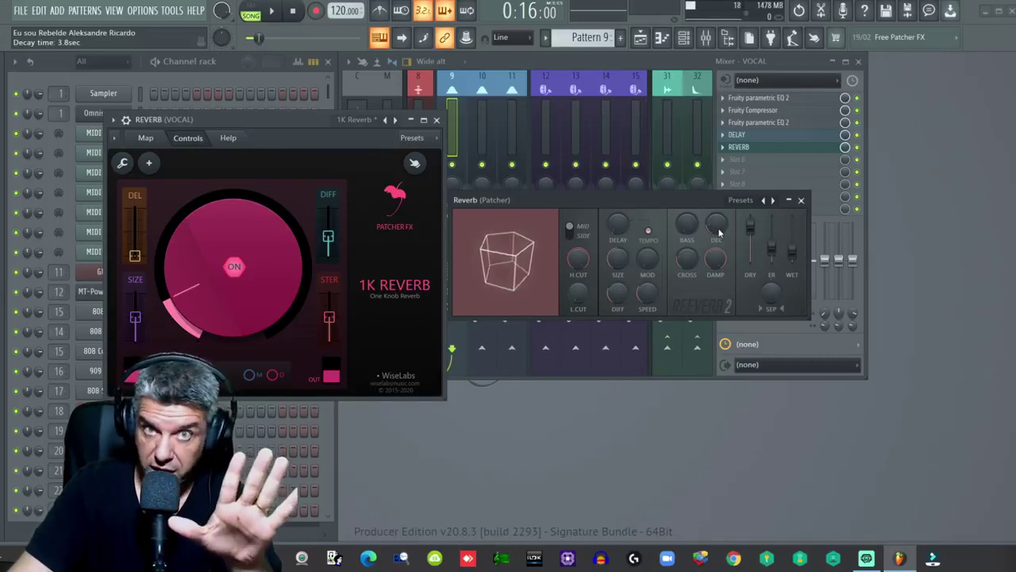
drag(720, 232, 717, 228)
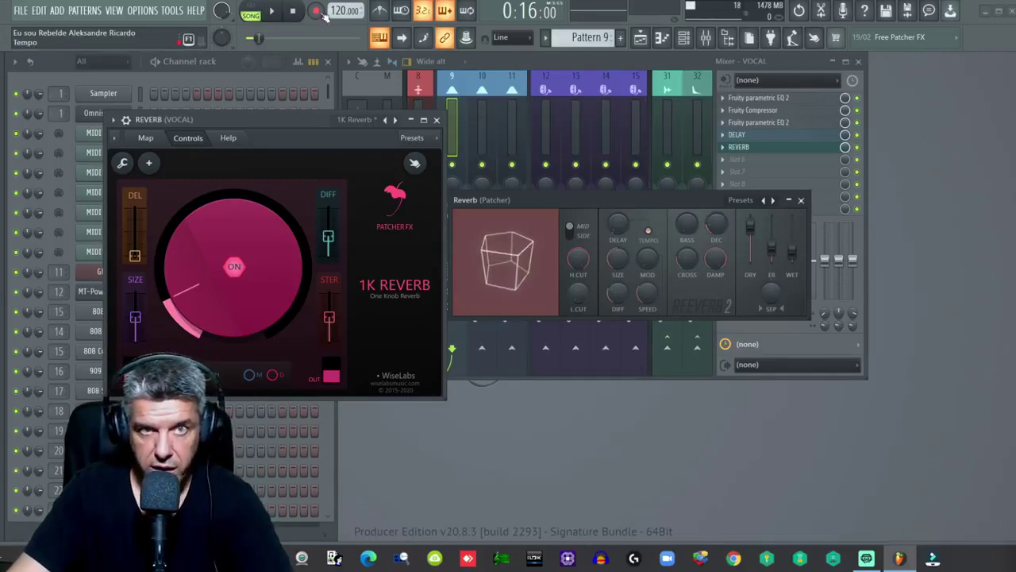
click(270, 10)
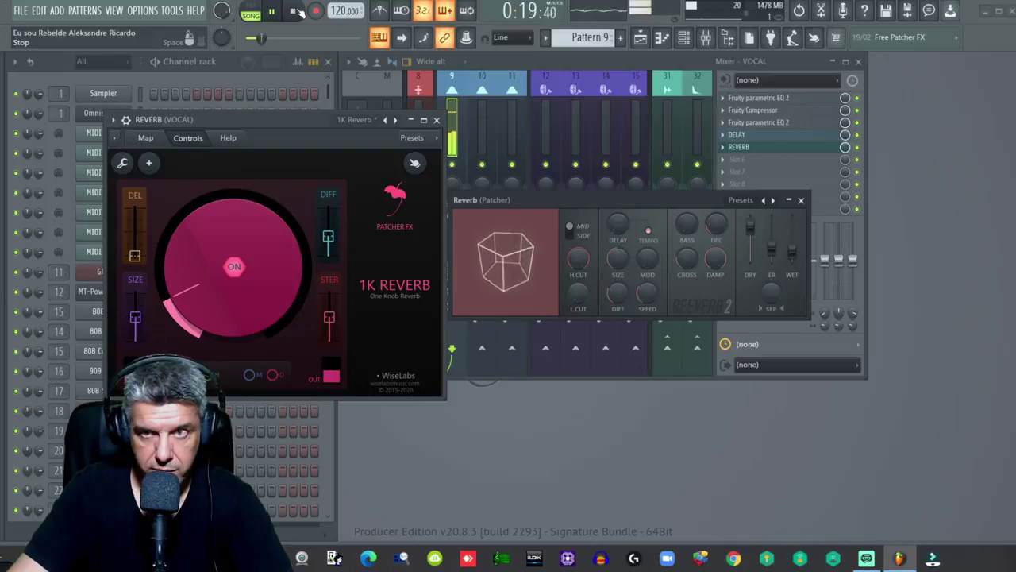
click(299, 12)
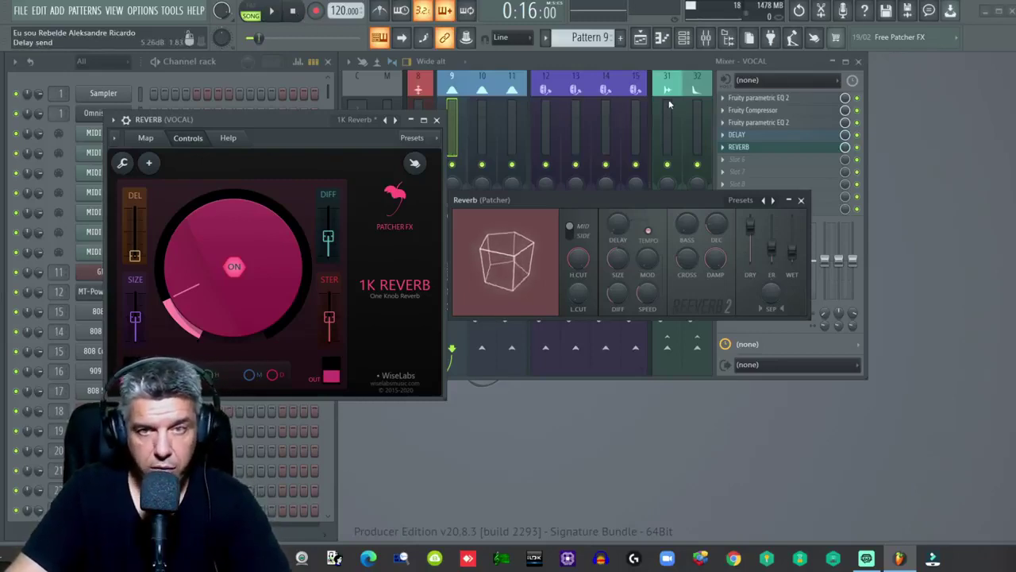
Bypass the five effects on the VOCAL track and play a short passage of the dry vocal
click(859, 105)
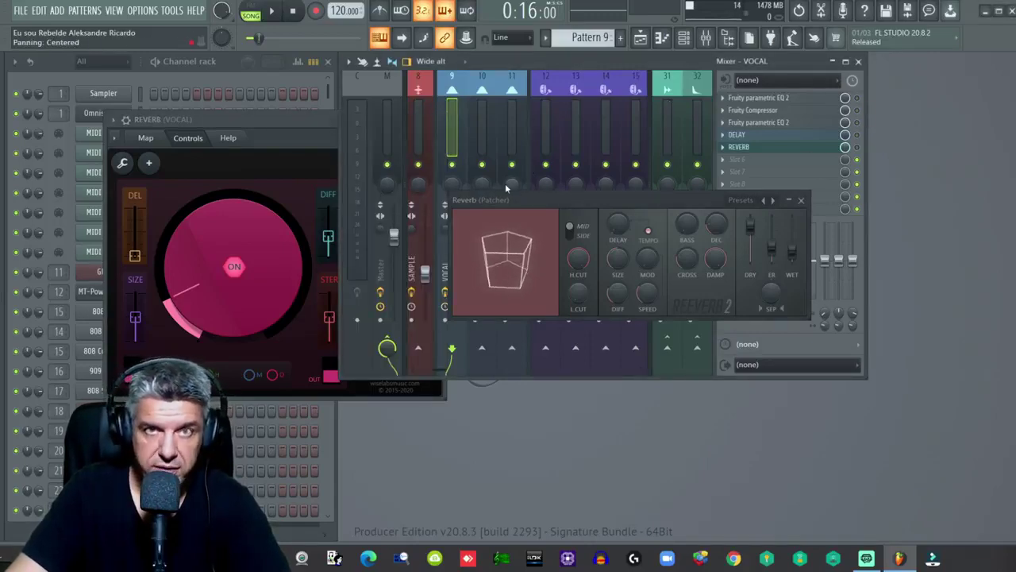
click(272, 10)
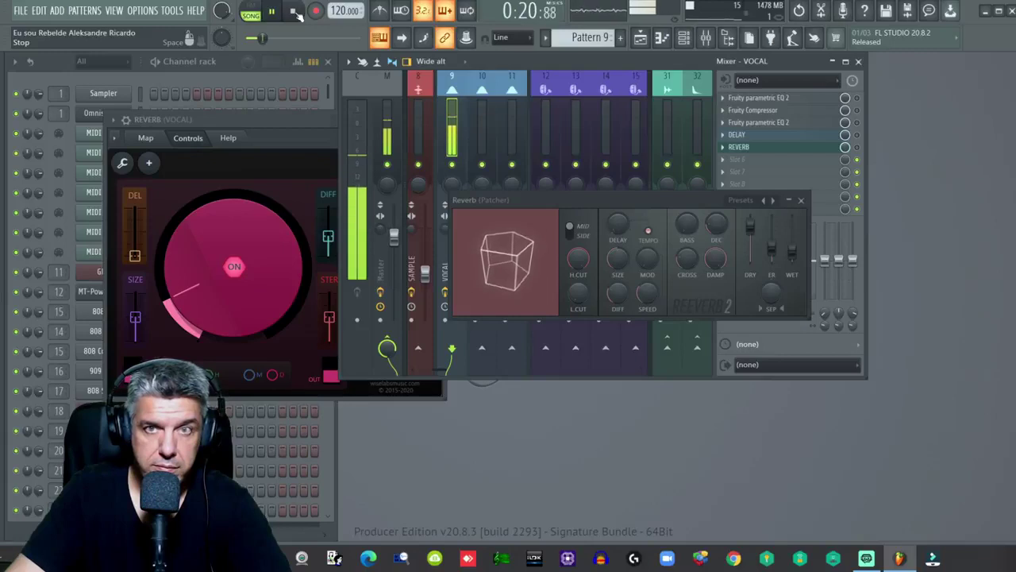
click(293, 11)
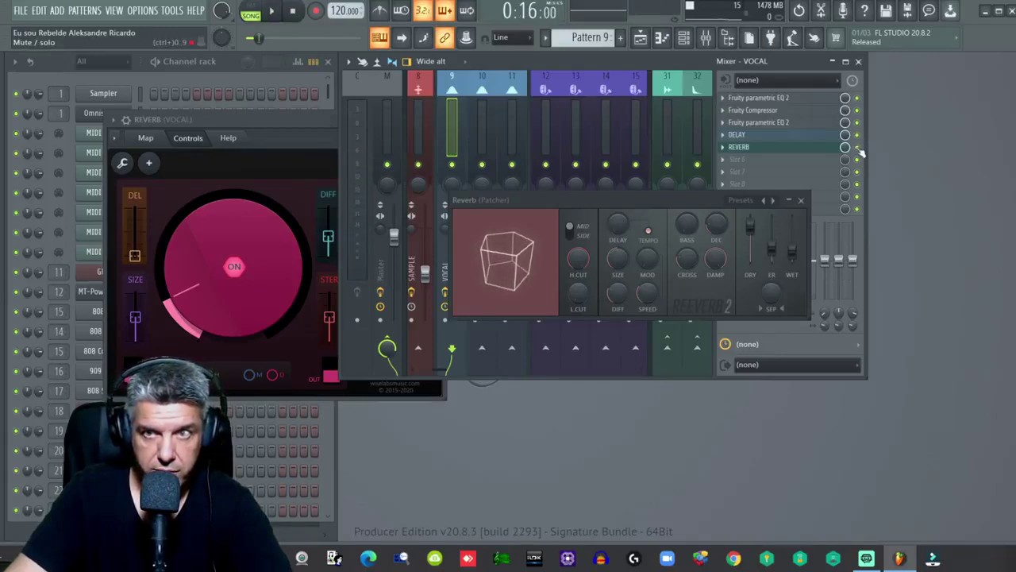
Re-enable the five VOCAL effects, play the processed vocal for comparison, and reset playback to the song start
click(271, 11)
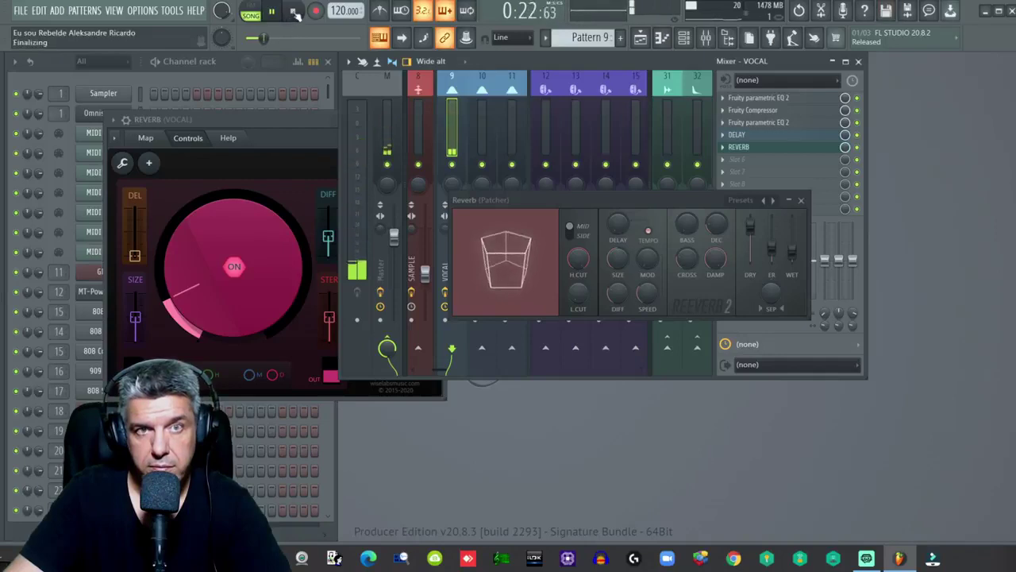
click(293, 12)
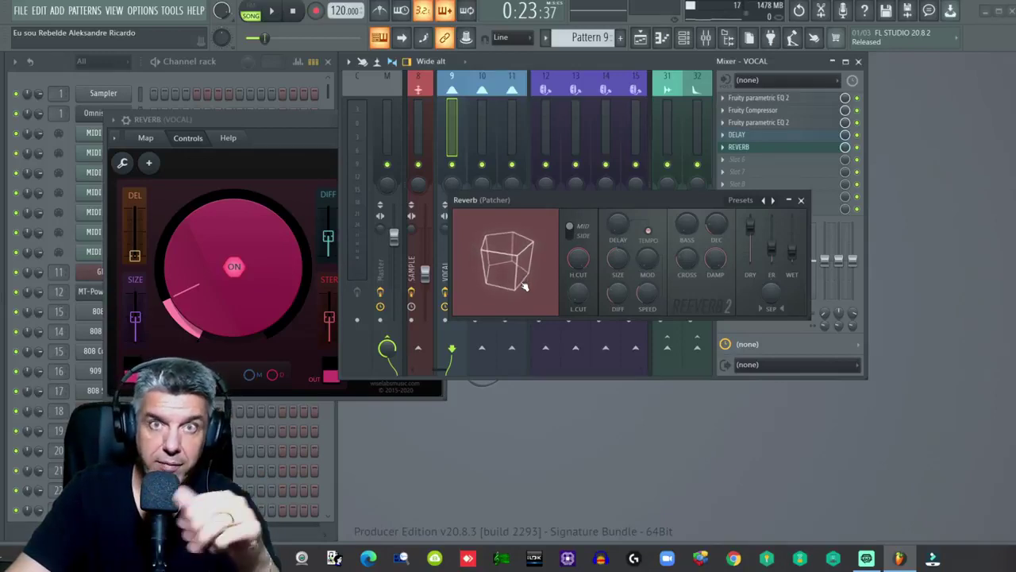
key(space)
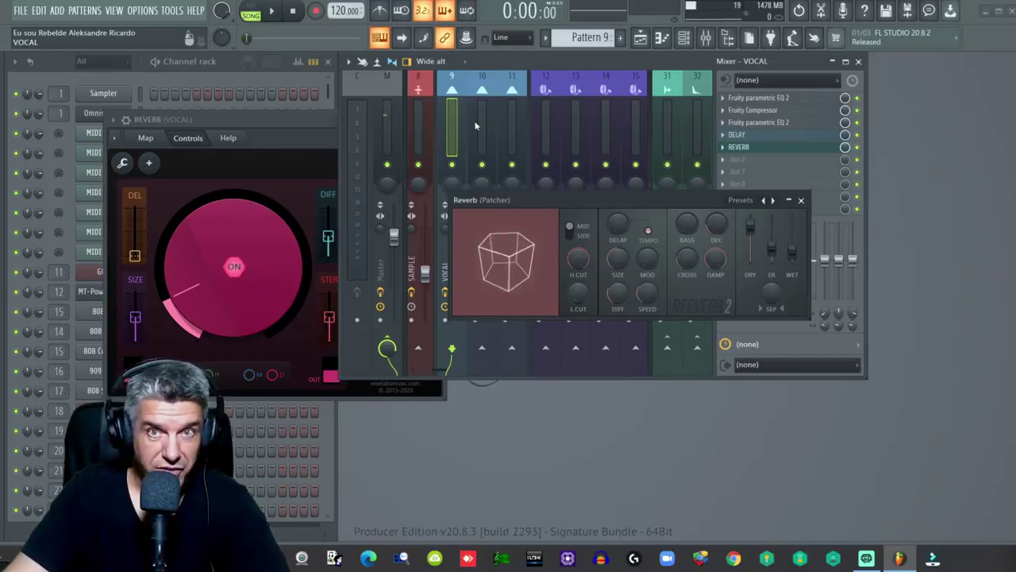